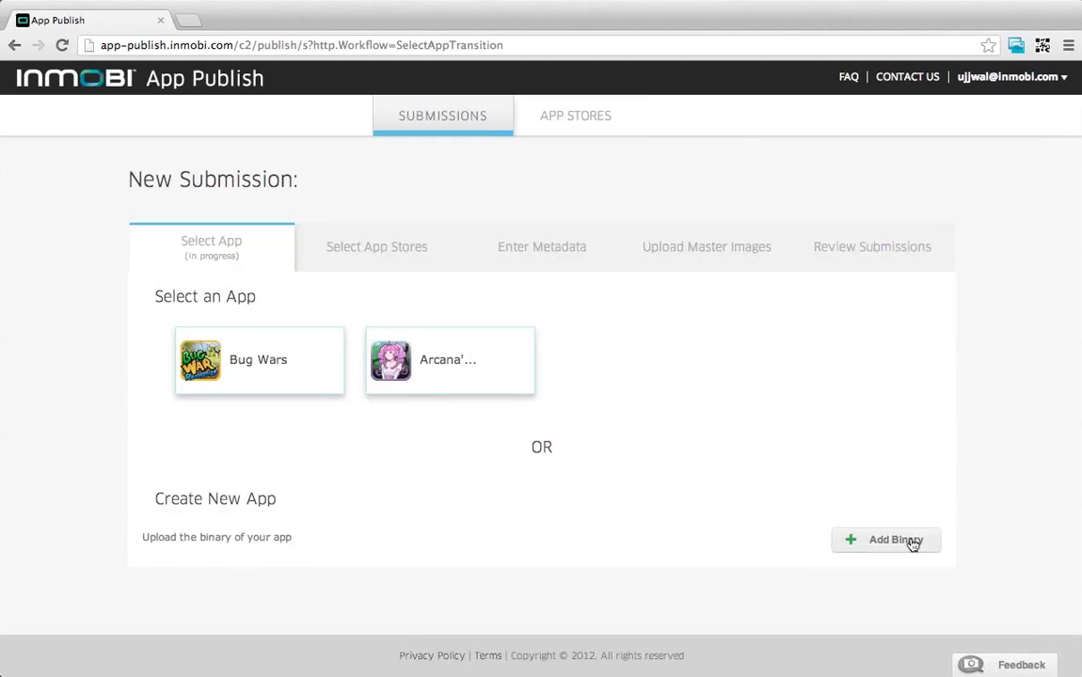
# Start the new submission with the existing Bug Wars app
pyautogui.click(912, 541)
pyautogui.click(169, 380)
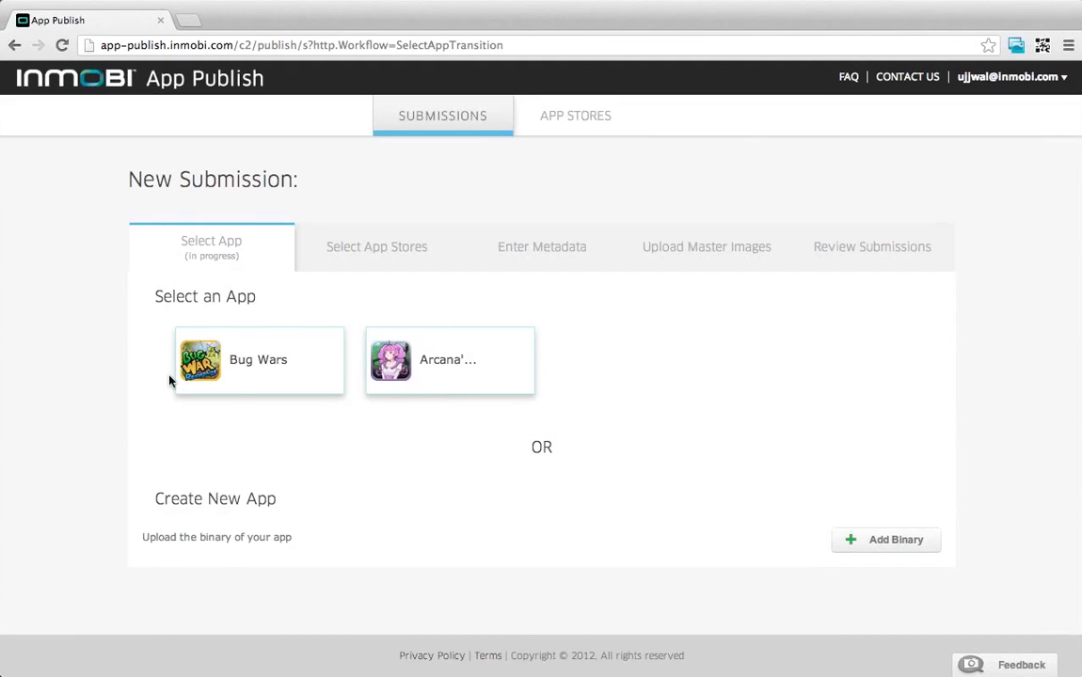
pyautogui.click(235, 373)
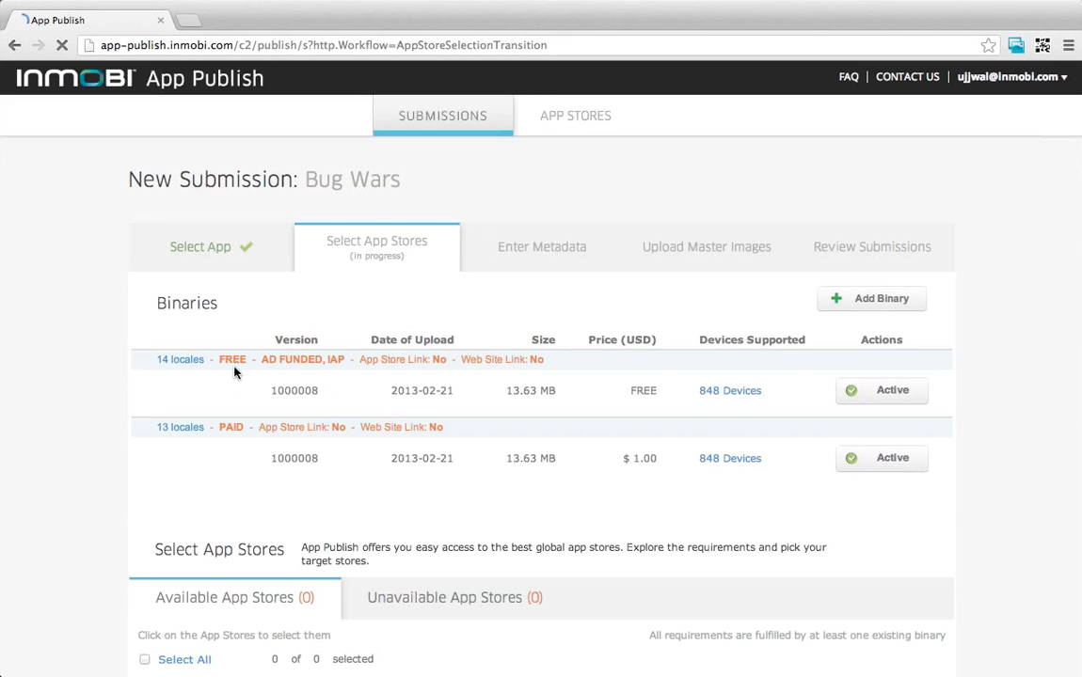
pyautogui.click(235, 372)
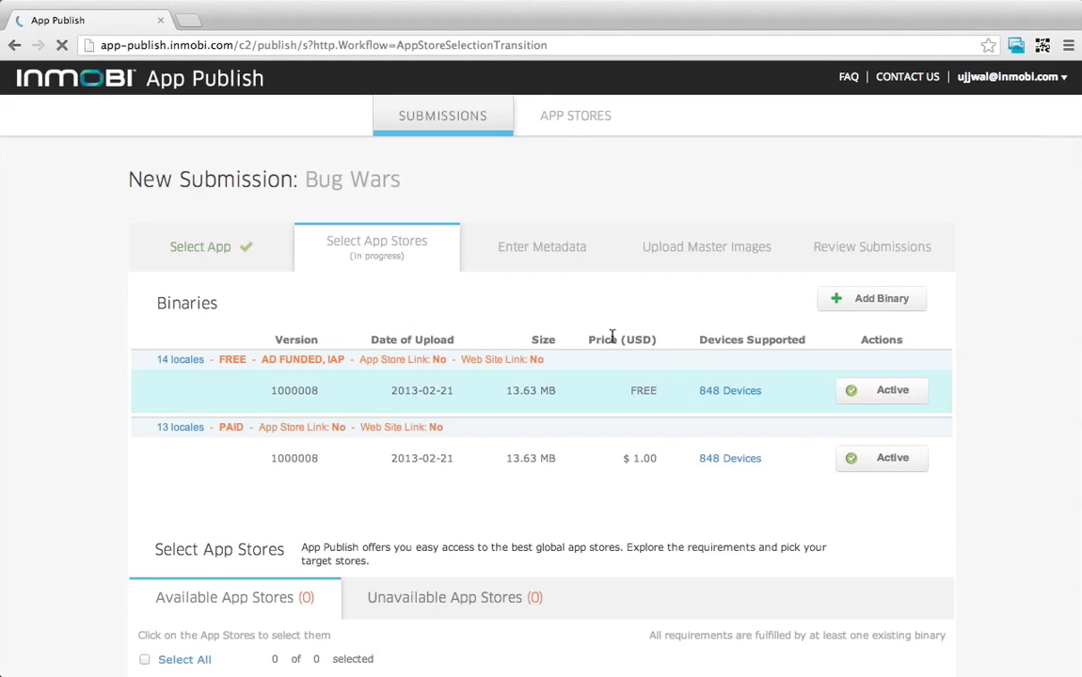
# View the Add New Binary form for Bug Wars and close it without uploading a file
pyautogui.click(845, 300)
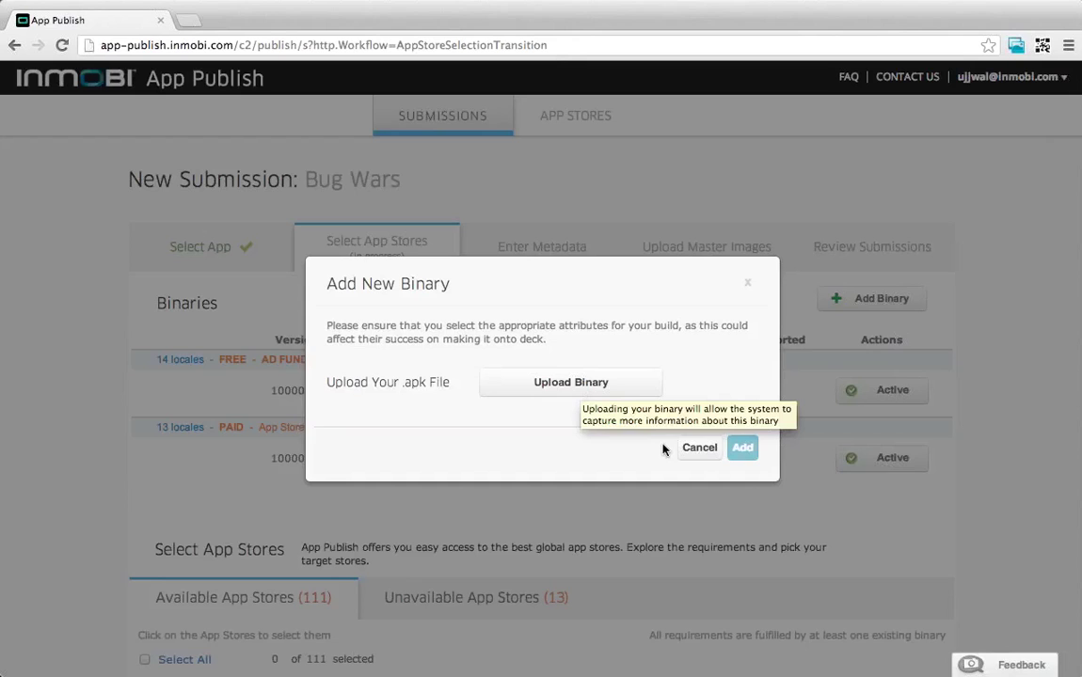
pyautogui.click(698, 449)
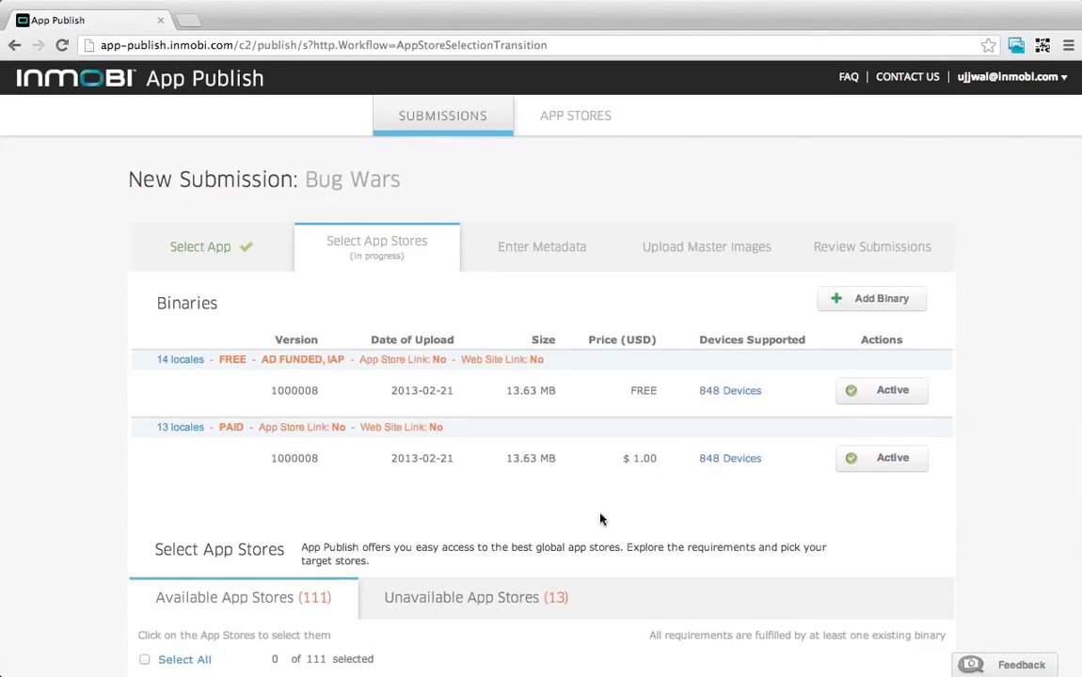
# Review the list of supported devices for the free binary and the list of supported languages
pyautogui.click(717, 393)
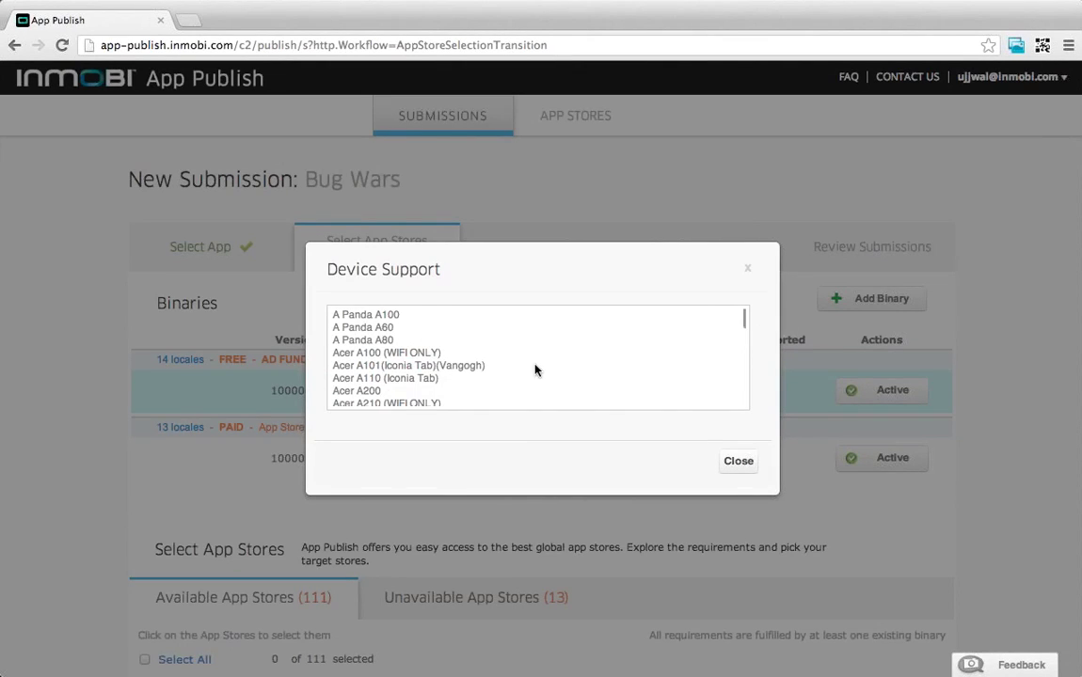
pyautogui.scroll(-10, 535, 370)
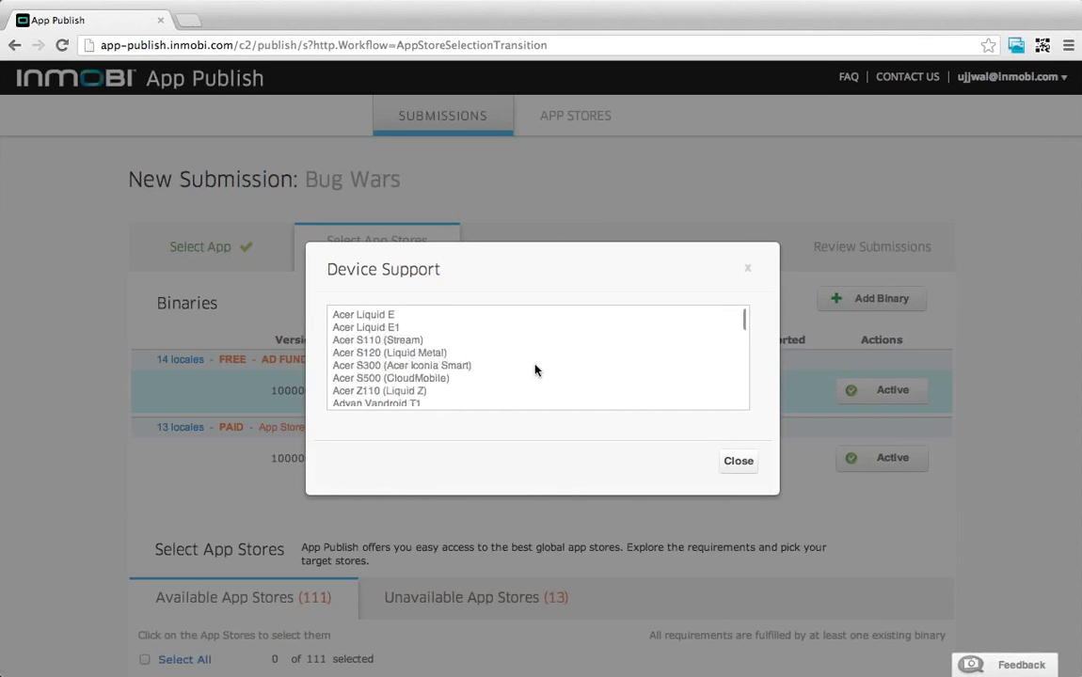
pyautogui.scroll(-5, 534, 370)
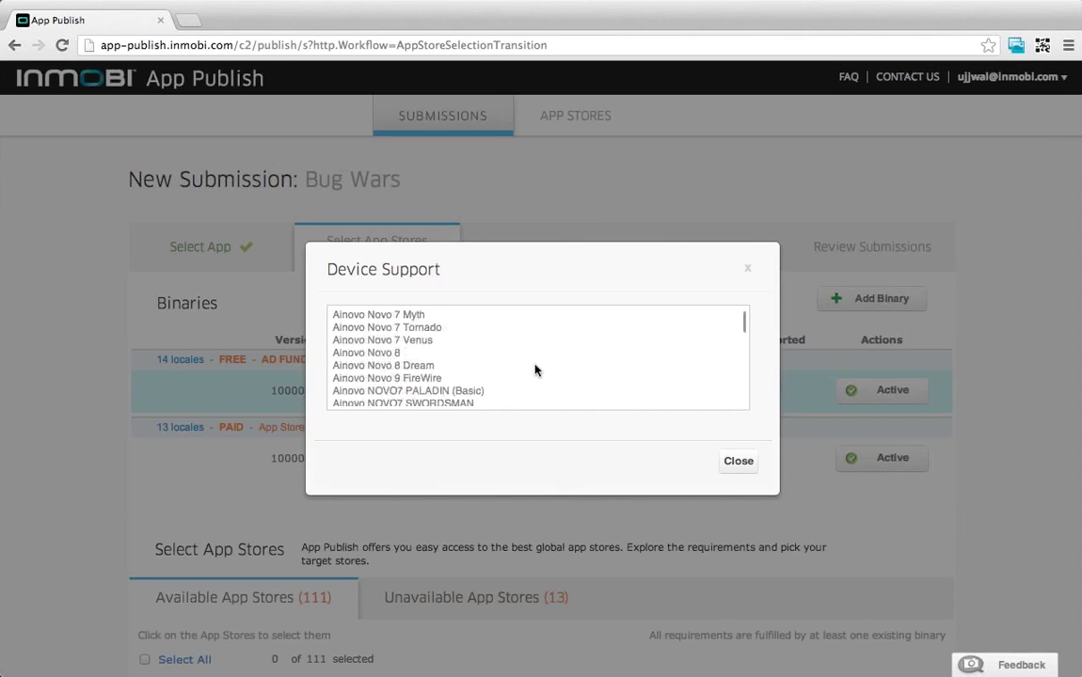
pyautogui.scroll(-2, 535, 370)
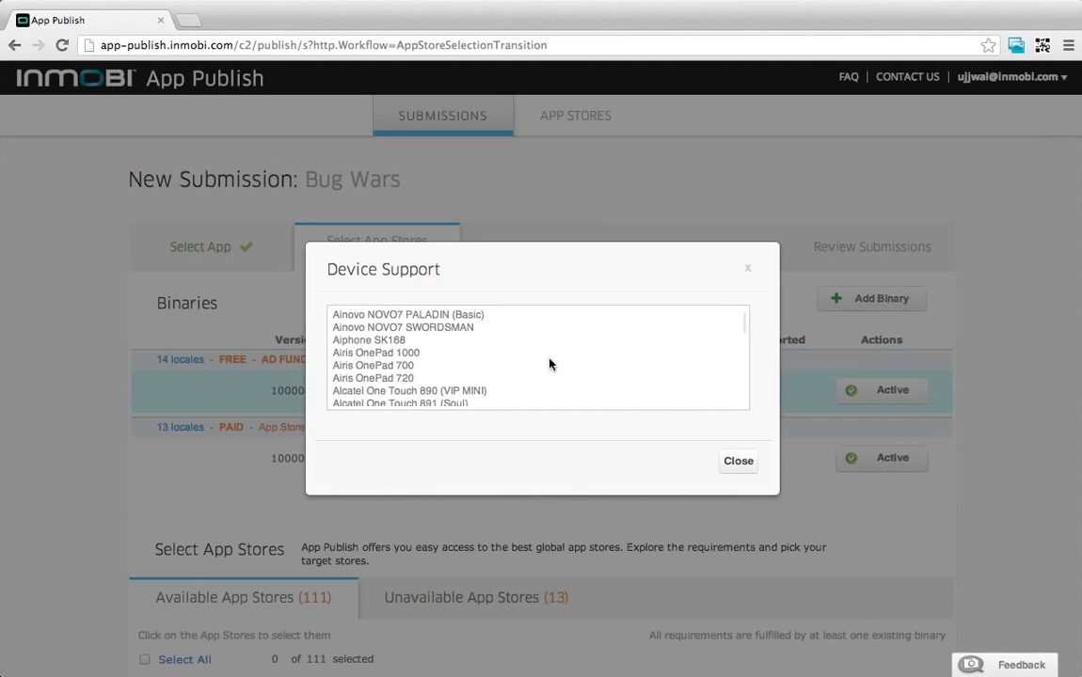
pyautogui.click(738, 462)
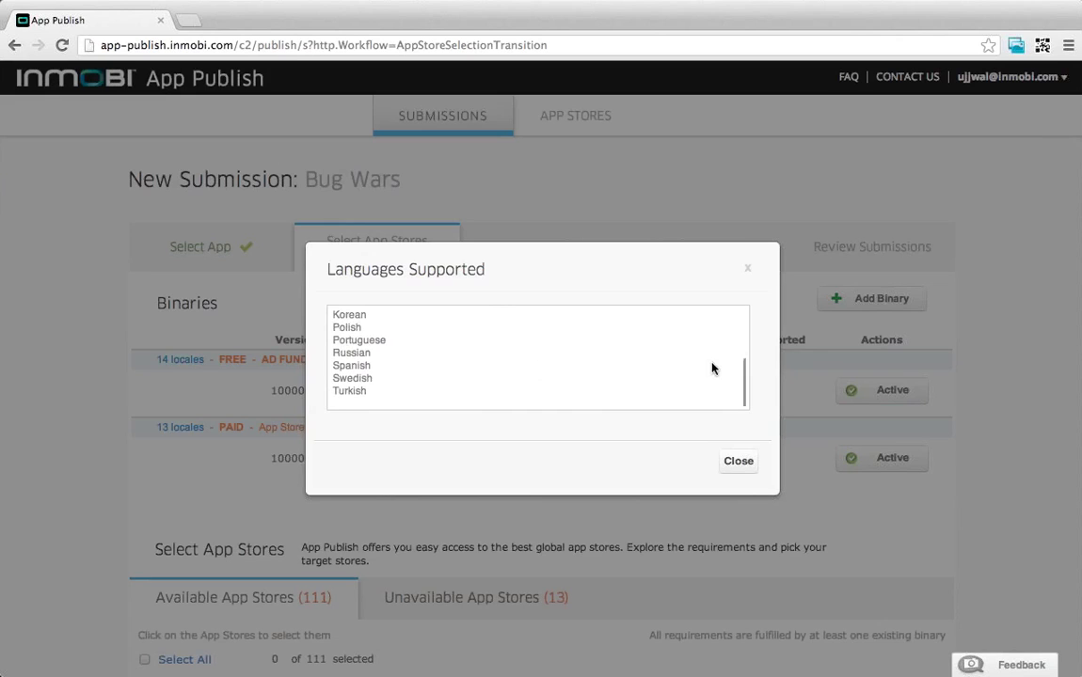
pyautogui.scroll(-5, 712, 368)
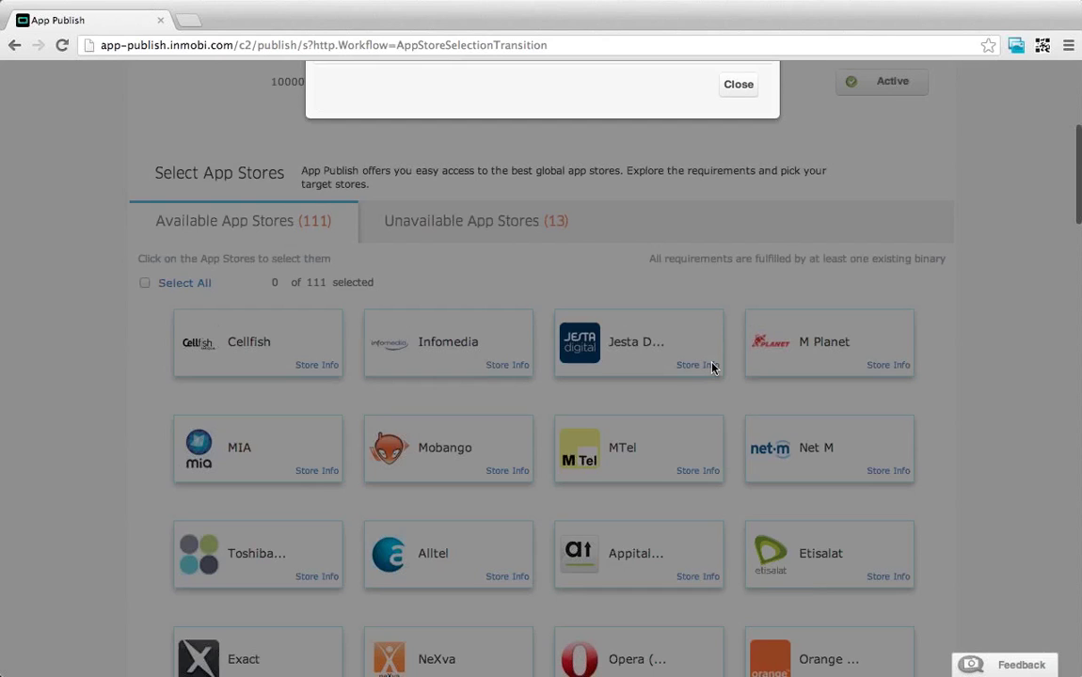
pyautogui.click(712, 368)
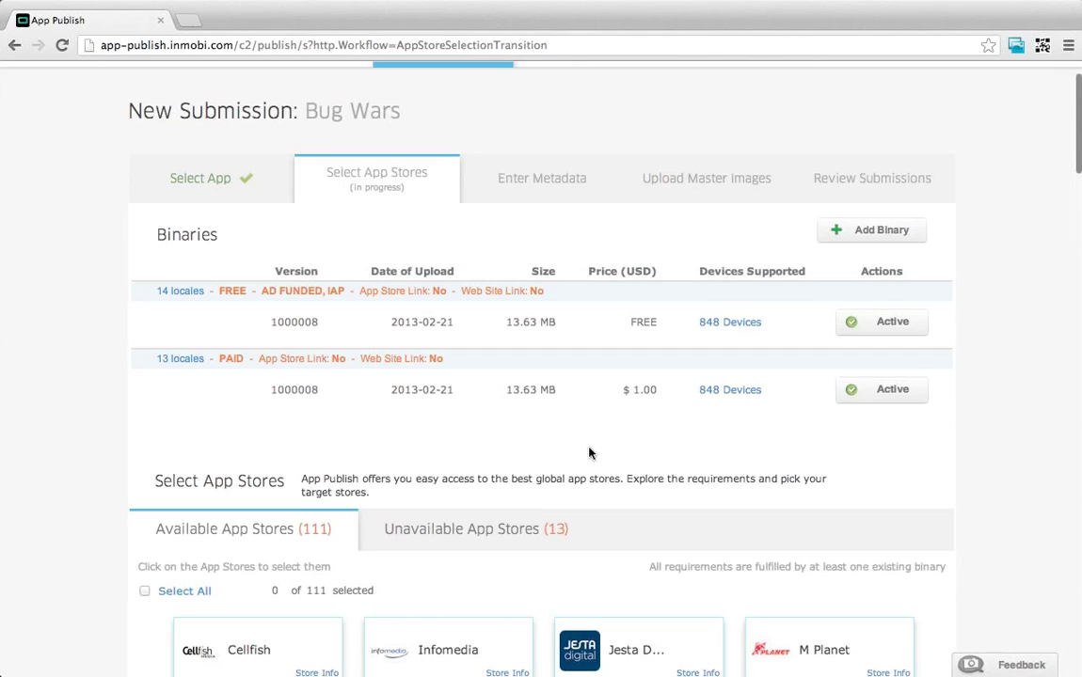
# Look through the available app stores and read the store information for Exent
pyautogui.scroll(-10, 631, 498)
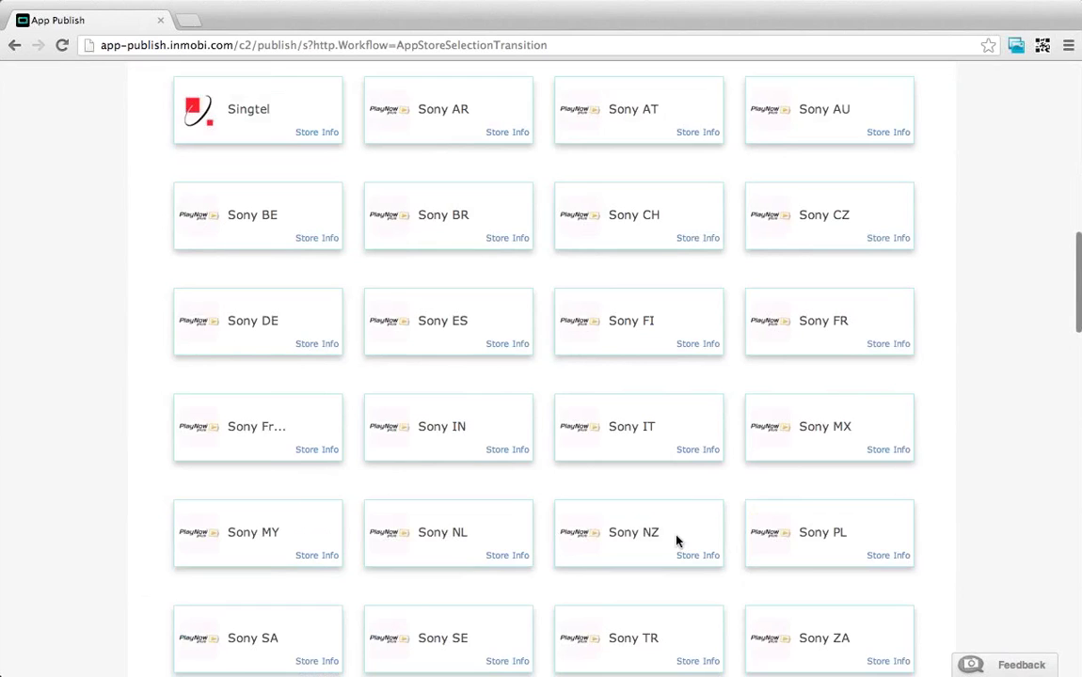
pyautogui.scroll(-5, 676, 541)
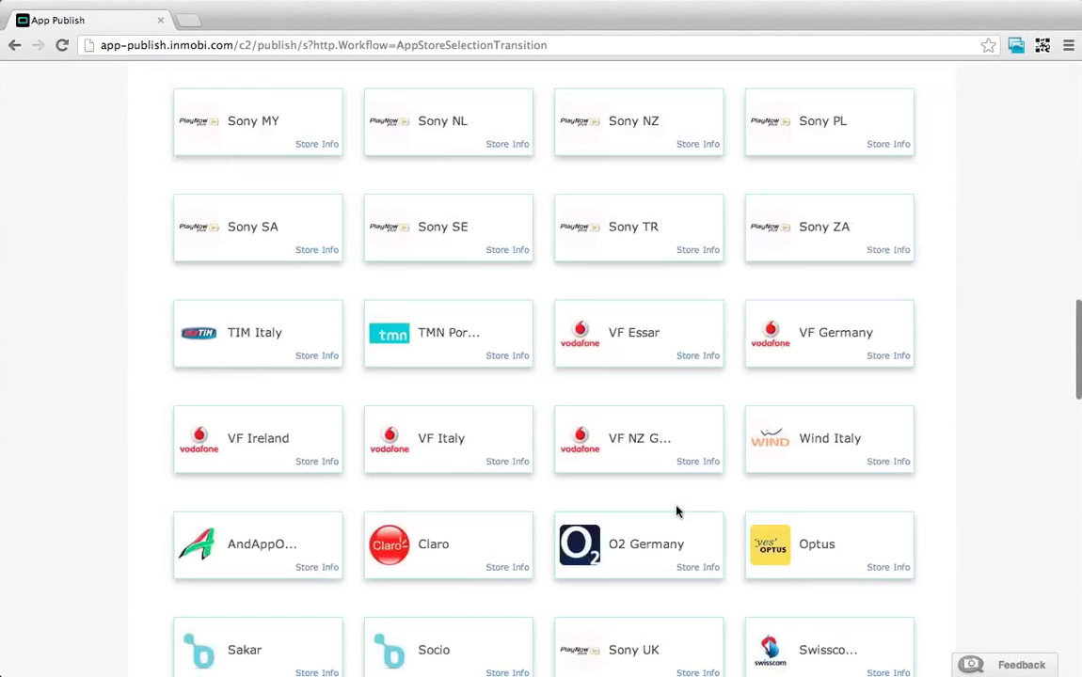
pyautogui.scroll(15, 508, 416)
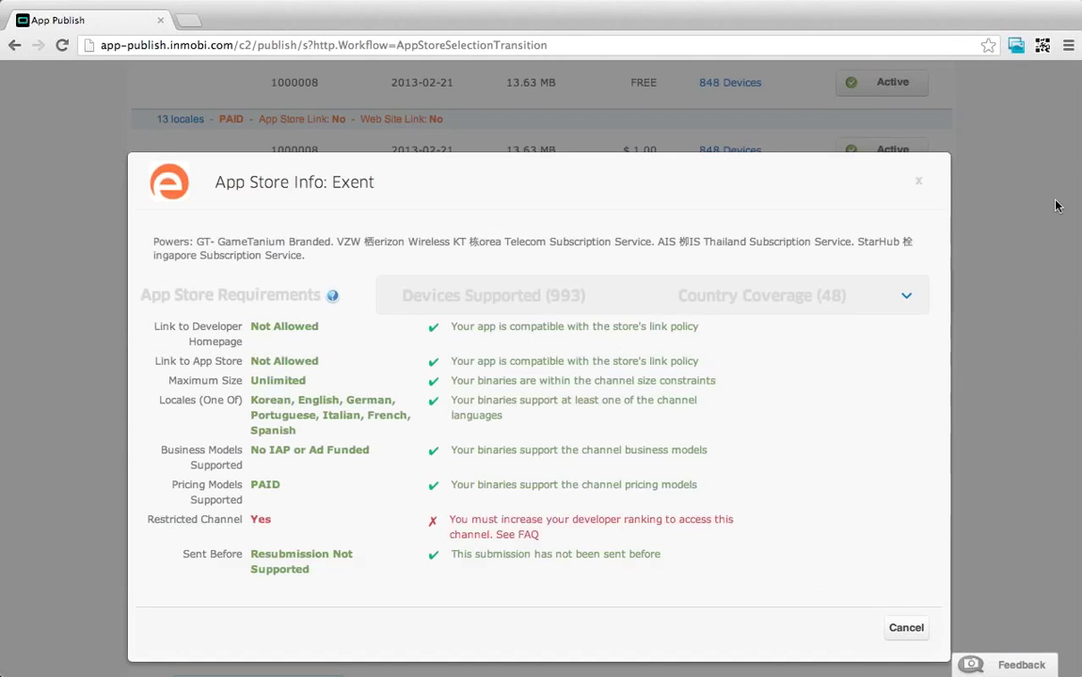
pyautogui.click(1055, 205)
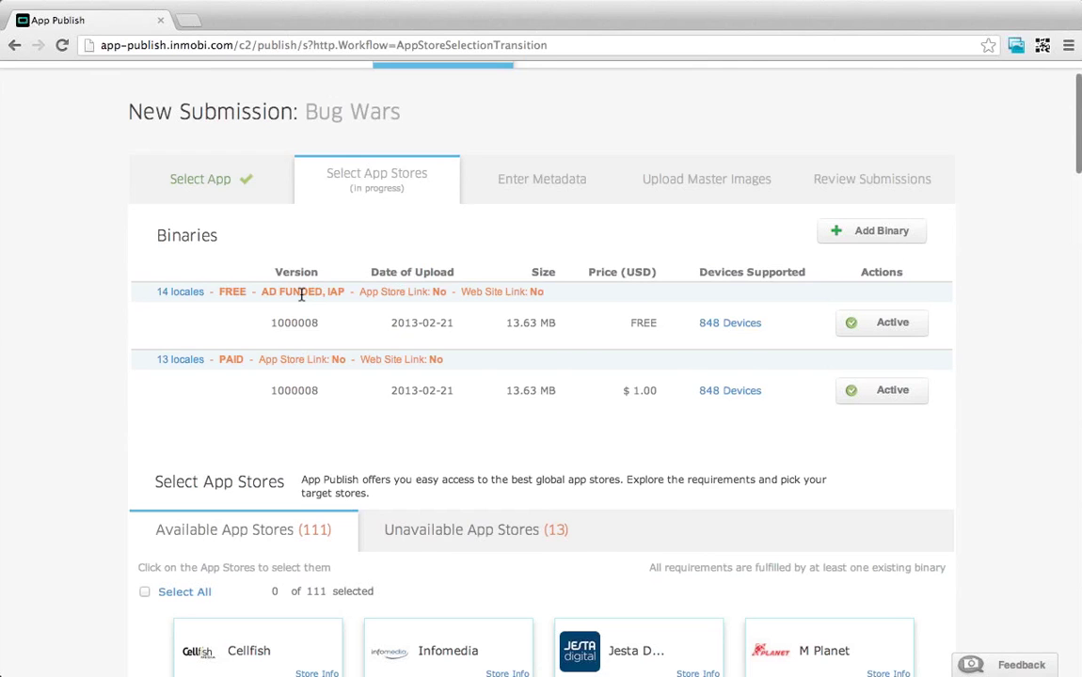
# Check the unavailable app stores and read the Sony EL store requirements, including its locales
pyautogui.click(476, 529)
pyautogui.scroll(-3, 878, 506)
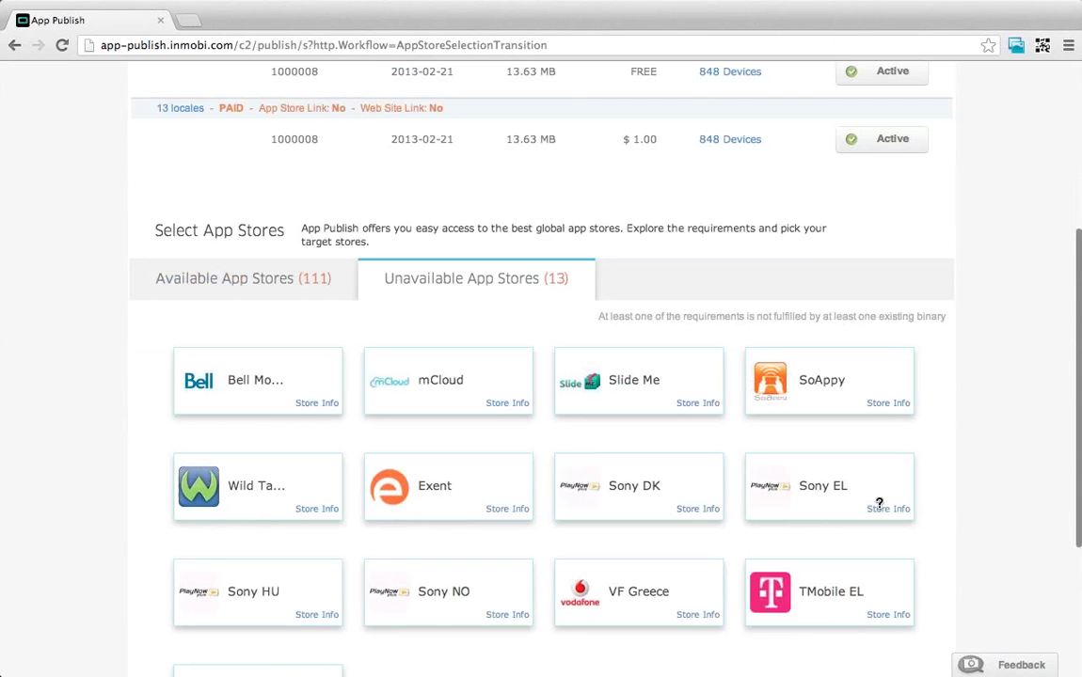
pyautogui.click(889, 508)
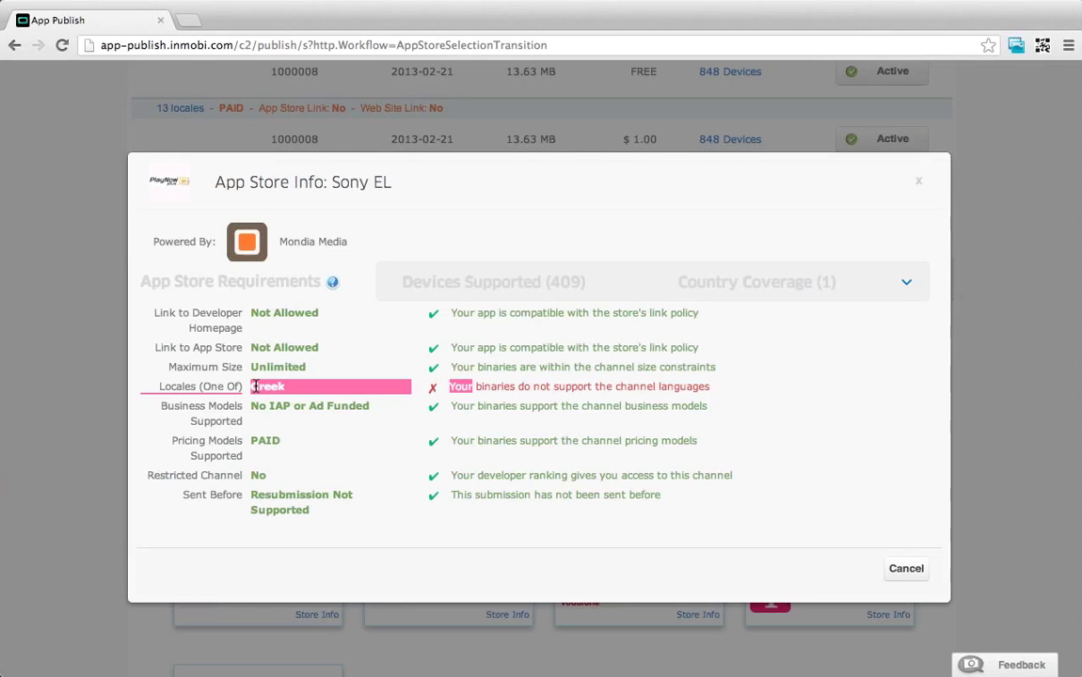
pyautogui.press('Escape')
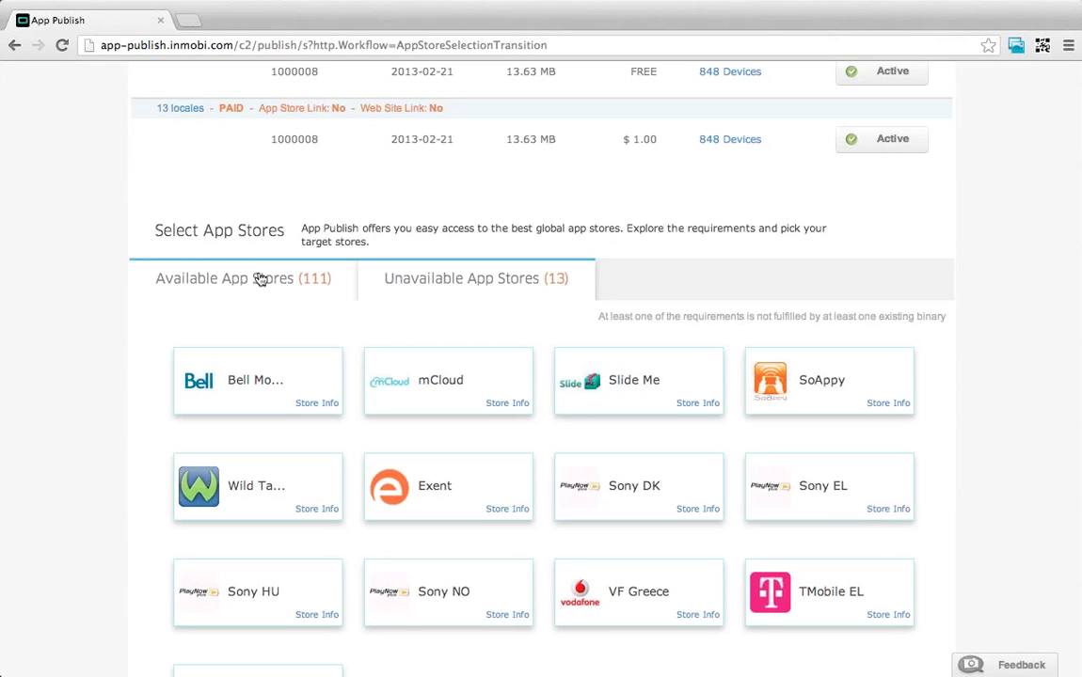
# Return to the available app stores and continue the submission to the Enter Metadata stage
pyautogui.click(260, 279)
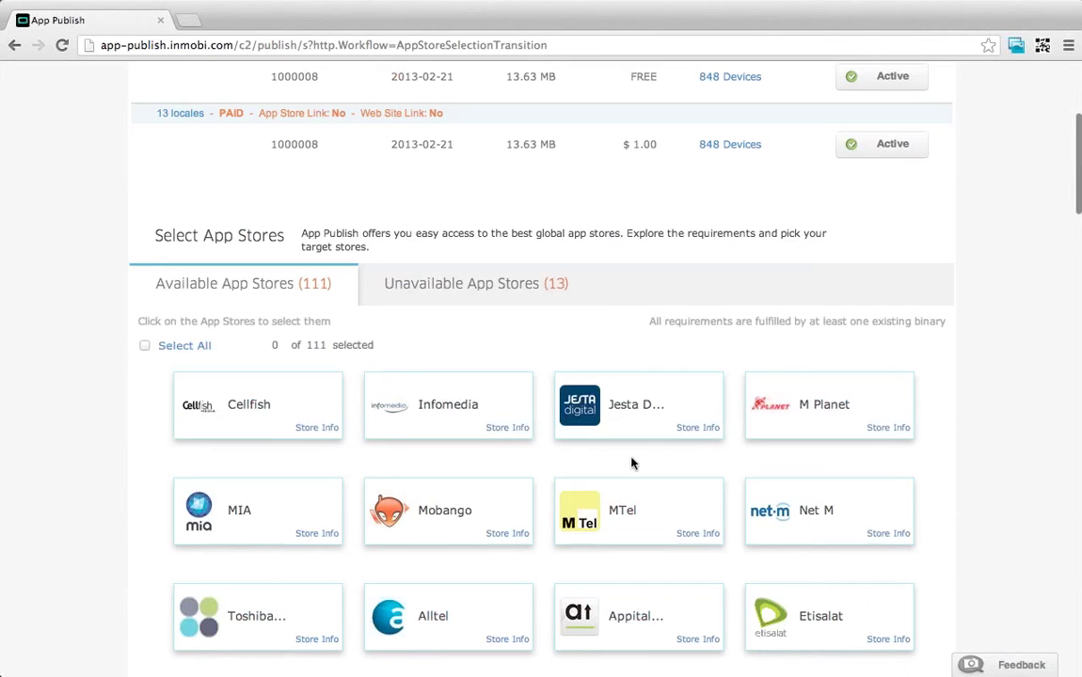
pyautogui.scroll(-1, 308, 383)
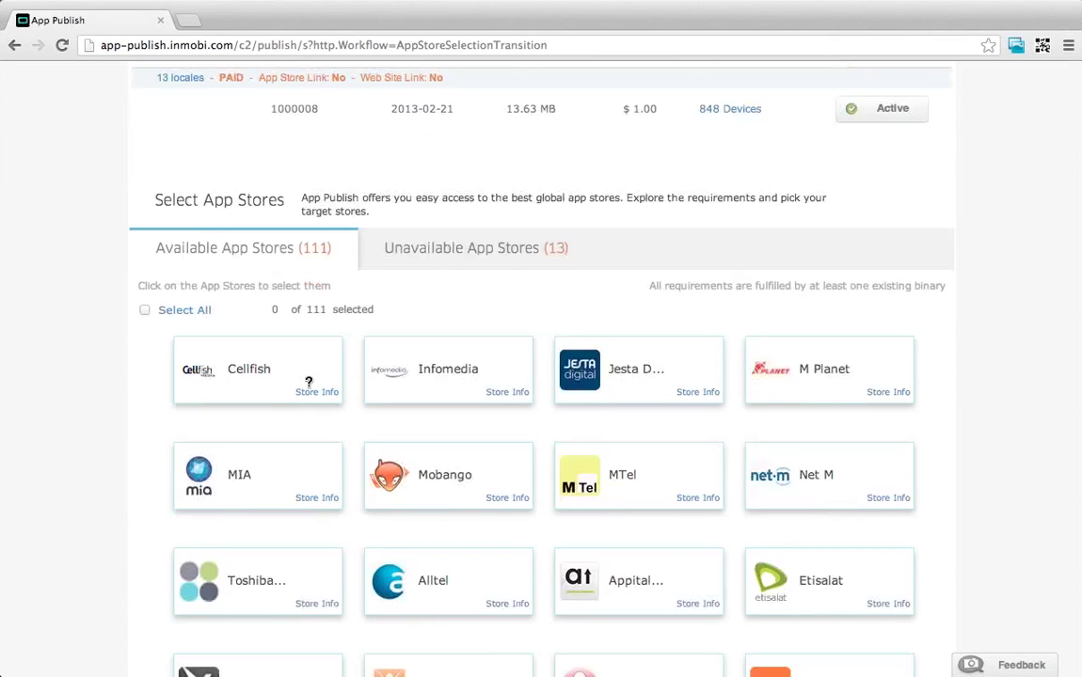
pyautogui.scroll(-10, 813, 521)
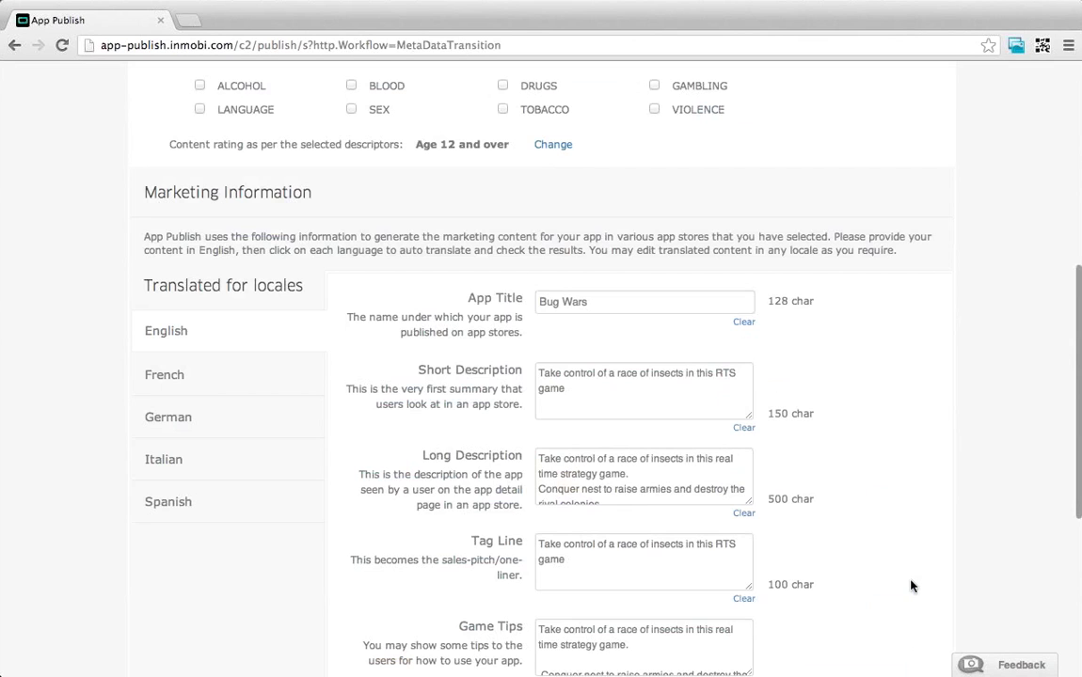
# Review the English marketing information for Bug Wars, from the app title and descriptions to the copyright line
pyautogui.scroll(-3, 911, 586)
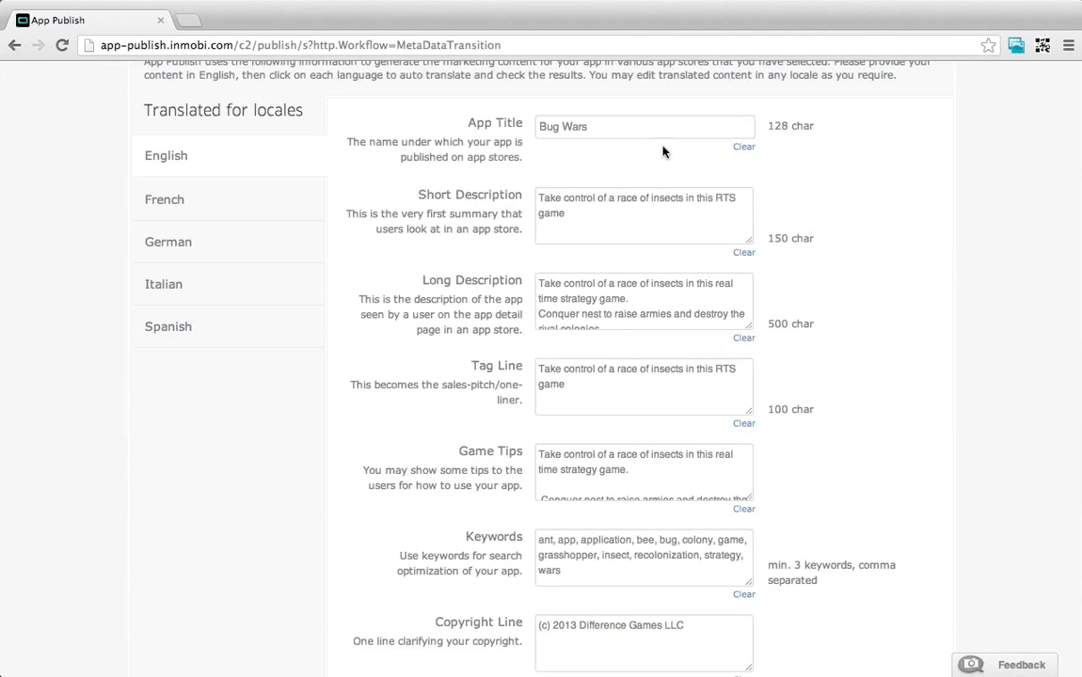
pyautogui.click(671, 308)
pyautogui.scroll(-4, 671, 308)
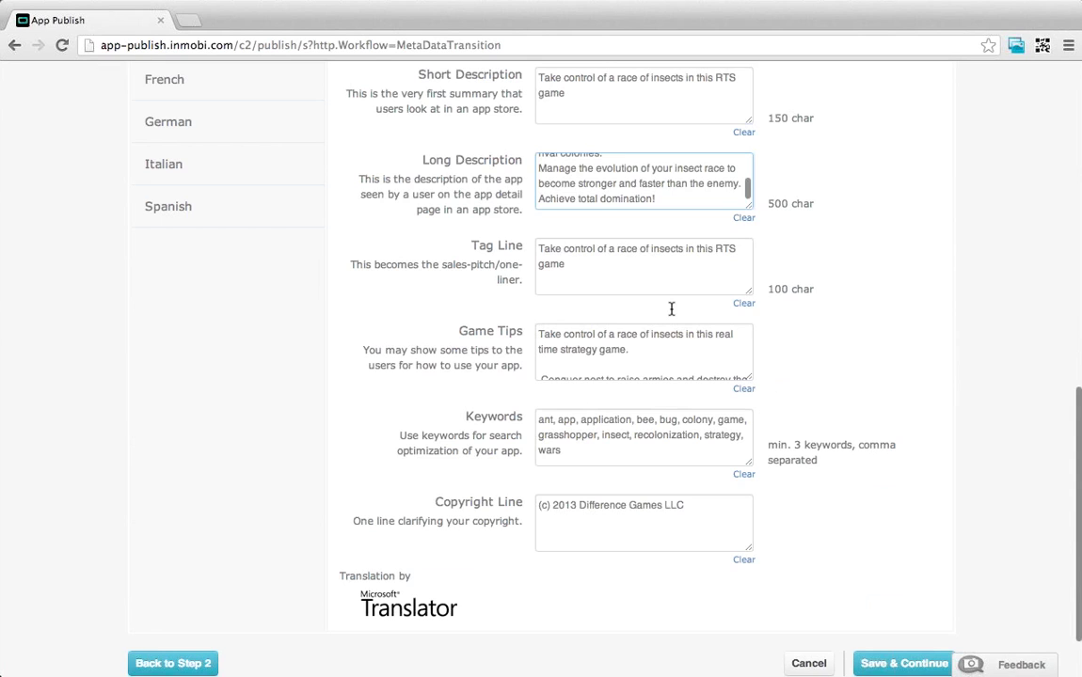
pyautogui.scroll(-3, 663, 352)
pyautogui.click(661, 429)
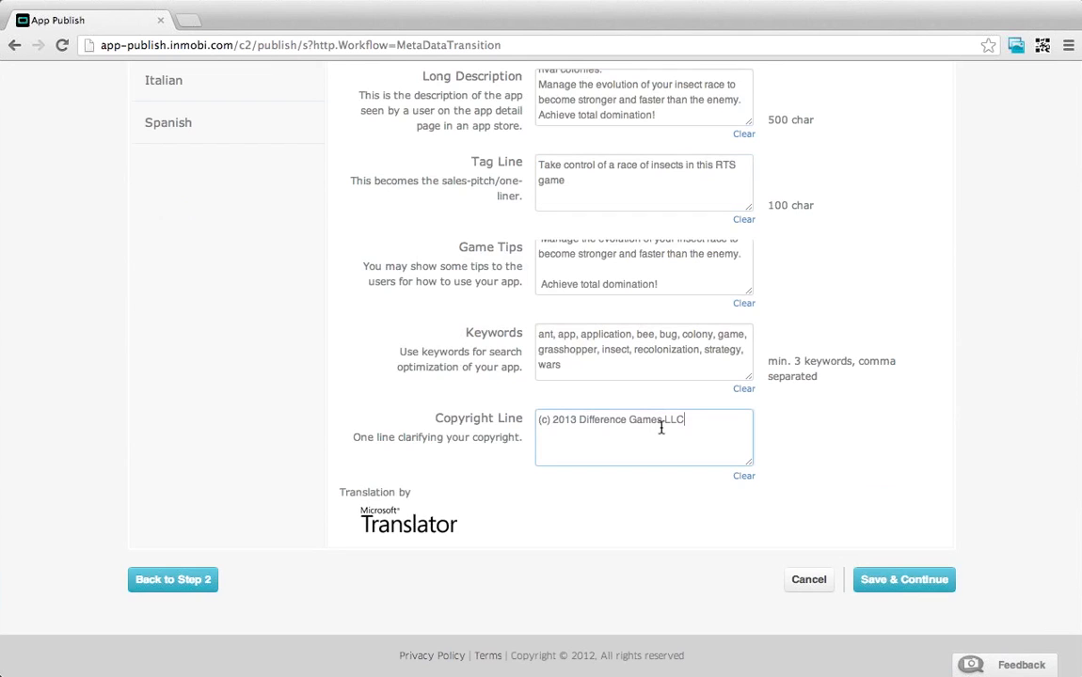
# Auto-translate the marketing information into French, German and Spanish, and check the Spanish descriptions
pyautogui.scroll(5, 202, 468)
pyautogui.click(165, 462)
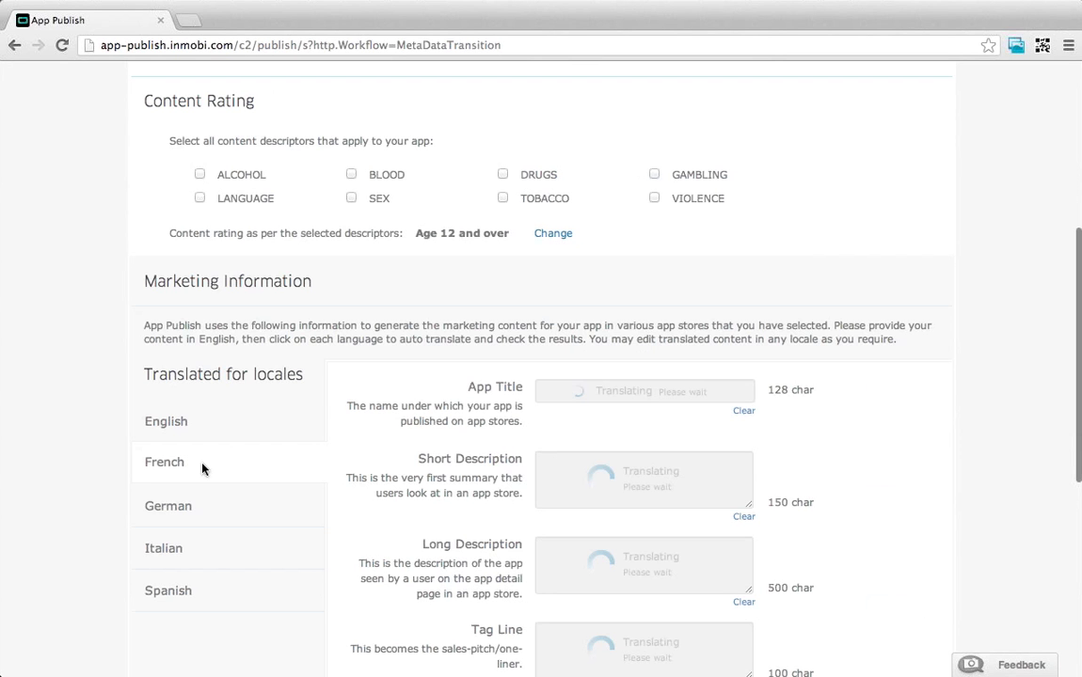
pyautogui.click(221, 505)
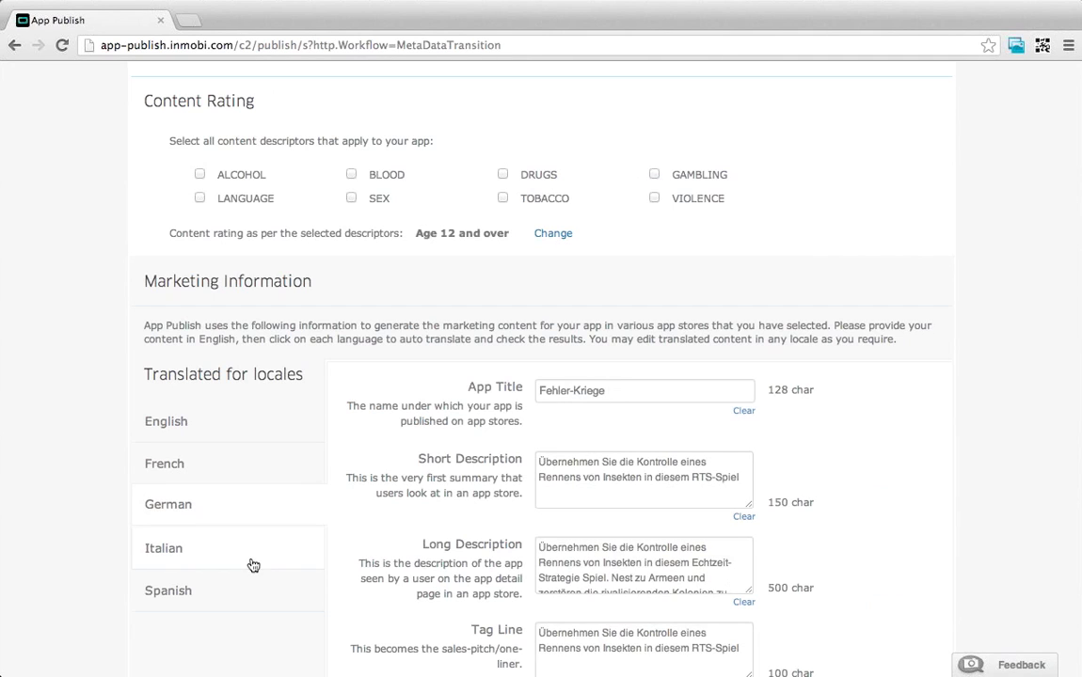
pyautogui.click(247, 588)
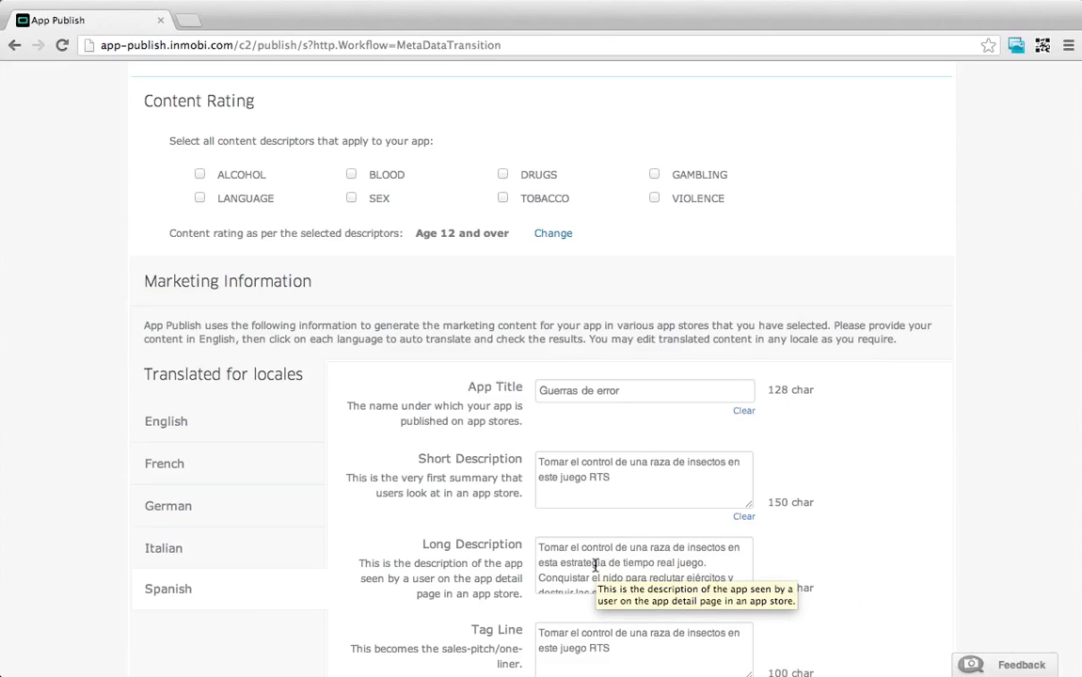
pyautogui.scroll(1, 595, 565)
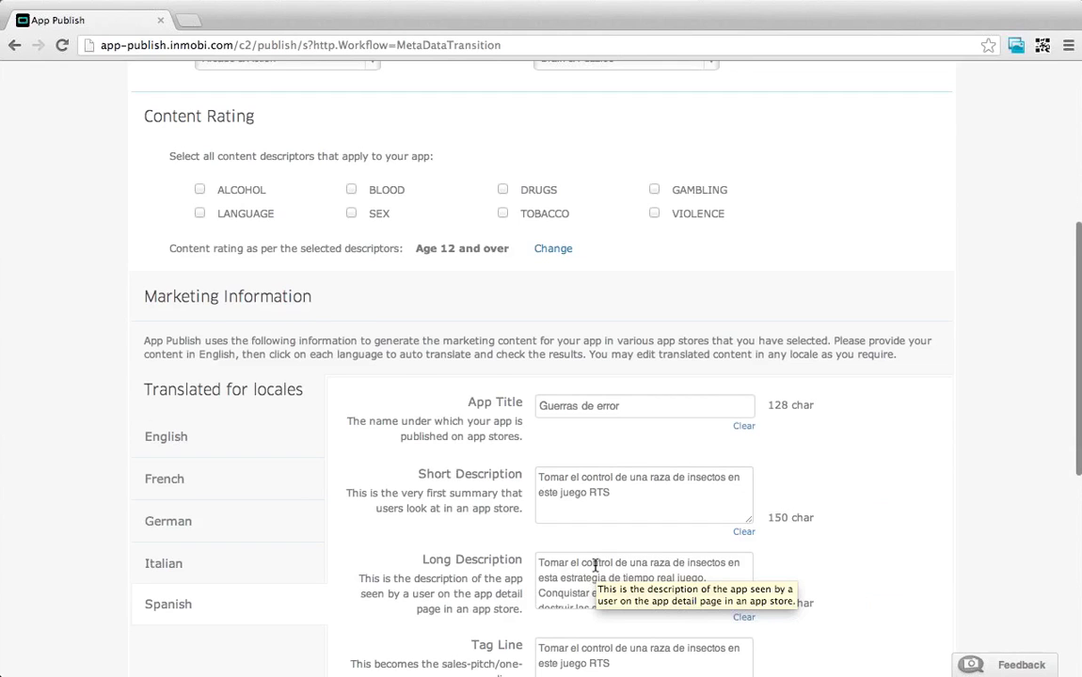
pyautogui.scroll(-5, 595, 564)
pyautogui.click(681, 326)
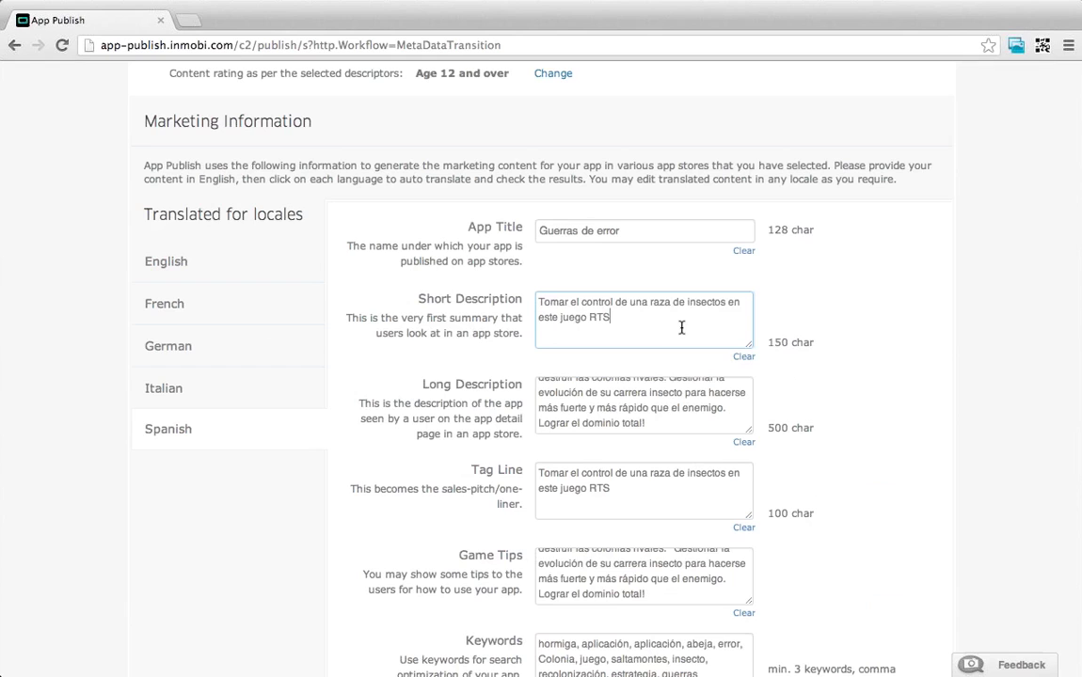
# Set the content rating to Any, then save the metadata and continue to the Upload Master Images stage
pyautogui.scroll(2, 681, 329)
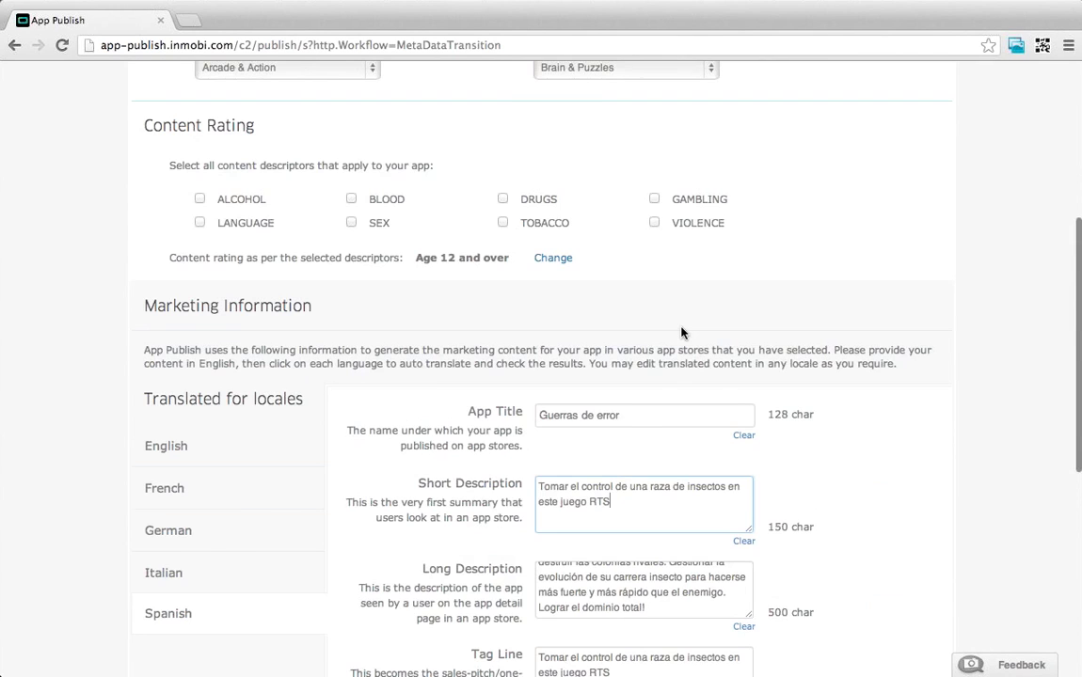
pyautogui.scroll(2, 682, 332)
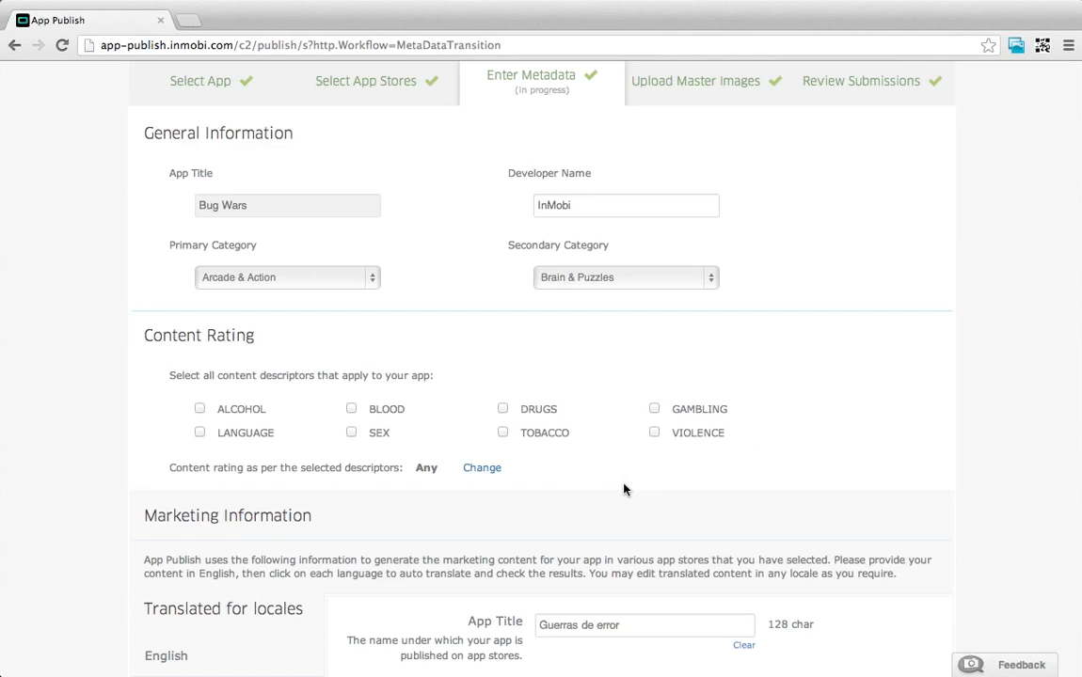
pyautogui.scroll(-15, 624, 490)
pyautogui.click(932, 582)
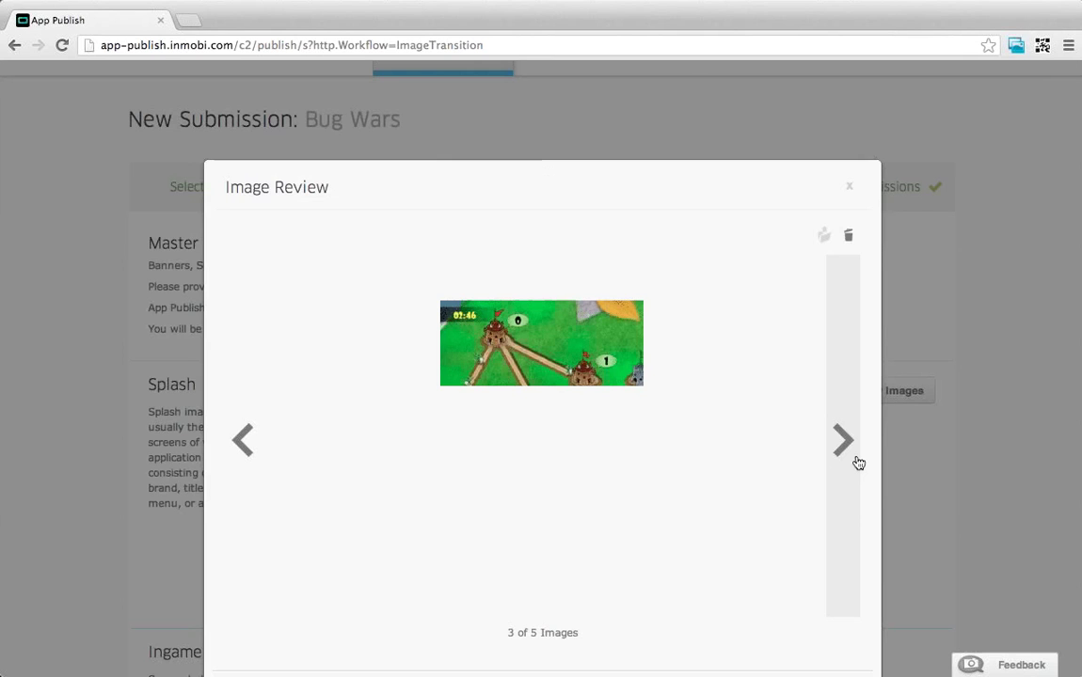
# Close the image review and look over the Splash and Ingame master images
pyautogui.click(1037, 304)
pyautogui.scroll(-3, 1038, 304)
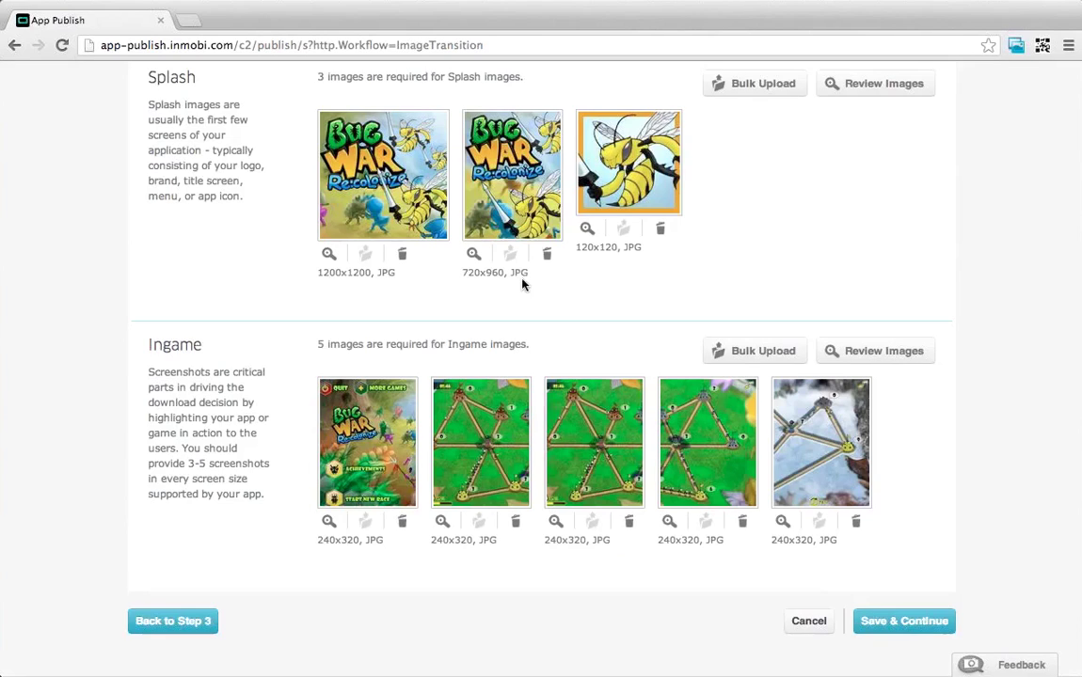
pyautogui.scroll(1, 523, 285)
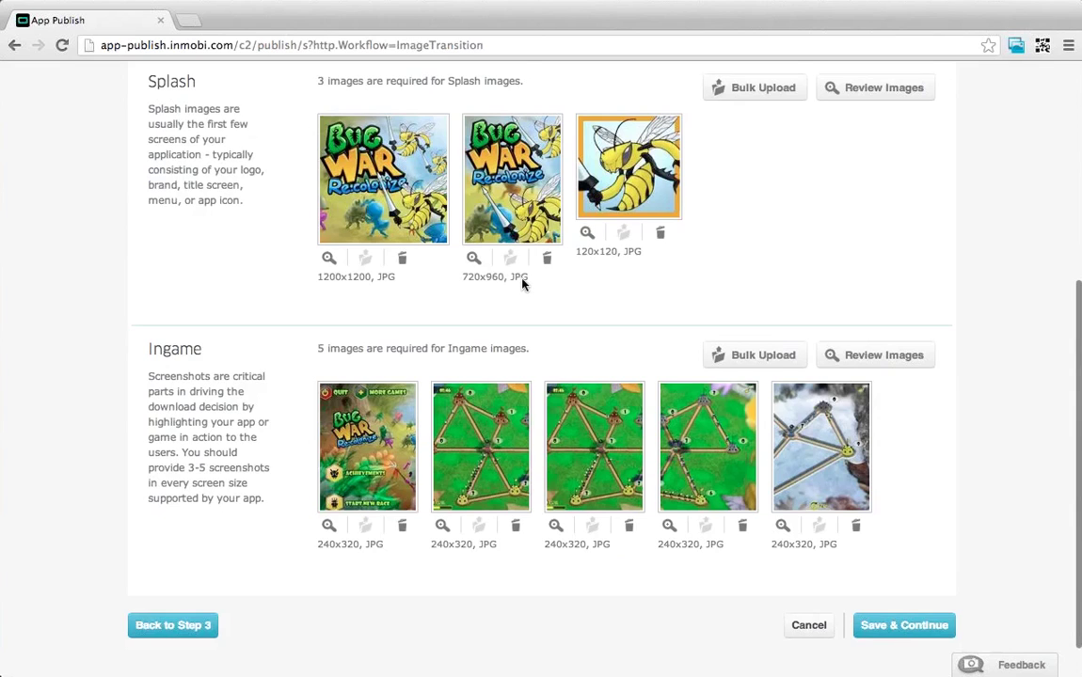
# Continue to the submission review and complete Mobango's mandatory information by saving its licence type as ad-ware
pyautogui.scroll(5, 523, 285)
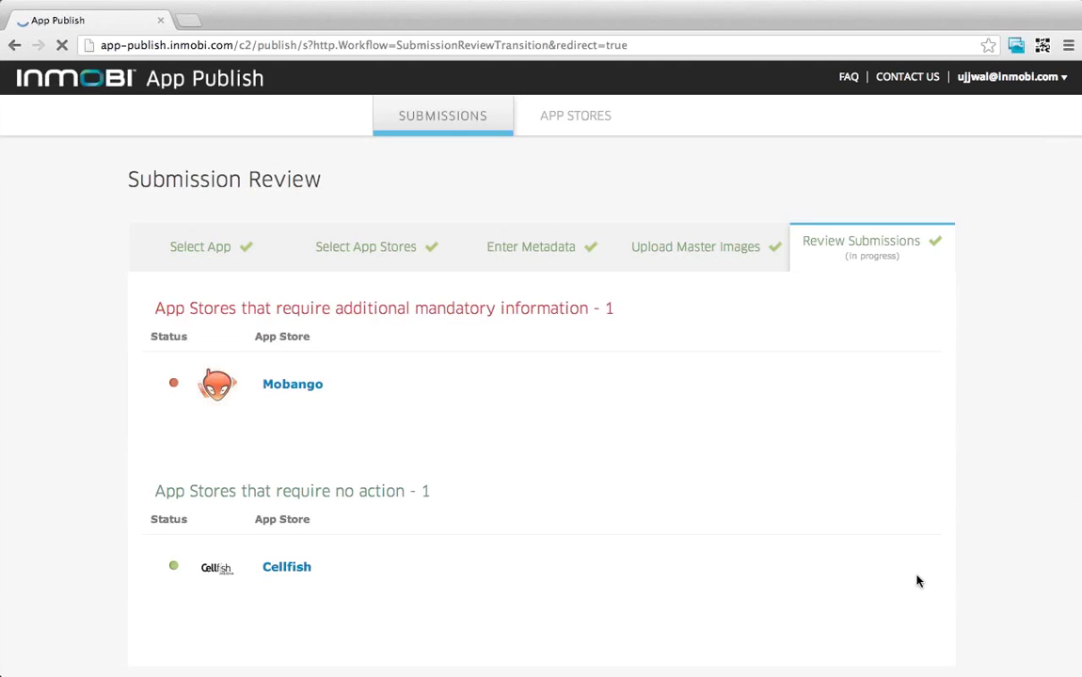
pyautogui.click(529, 410)
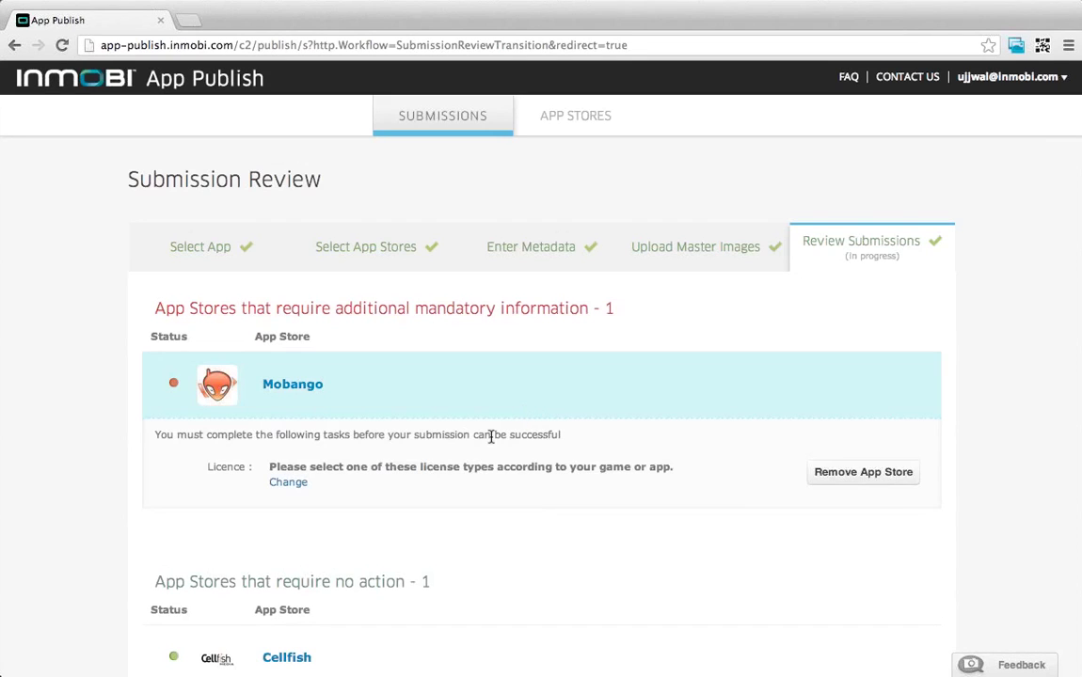
pyautogui.click(288, 483)
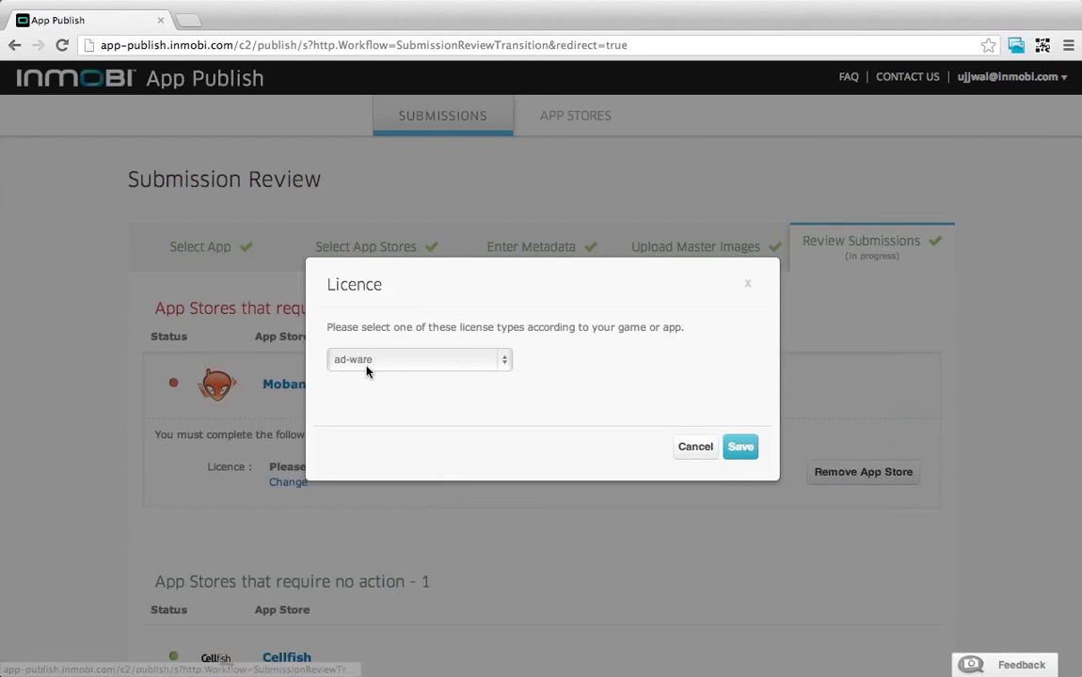
pyautogui.click(367, 367)
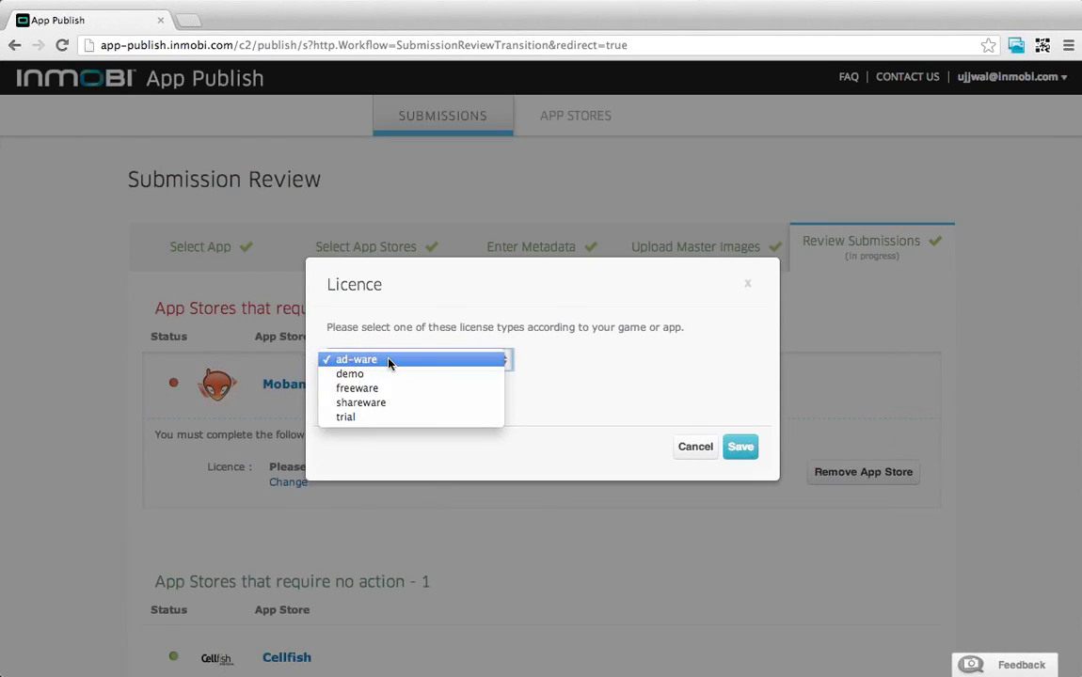
pyautogui.click(391, 363)
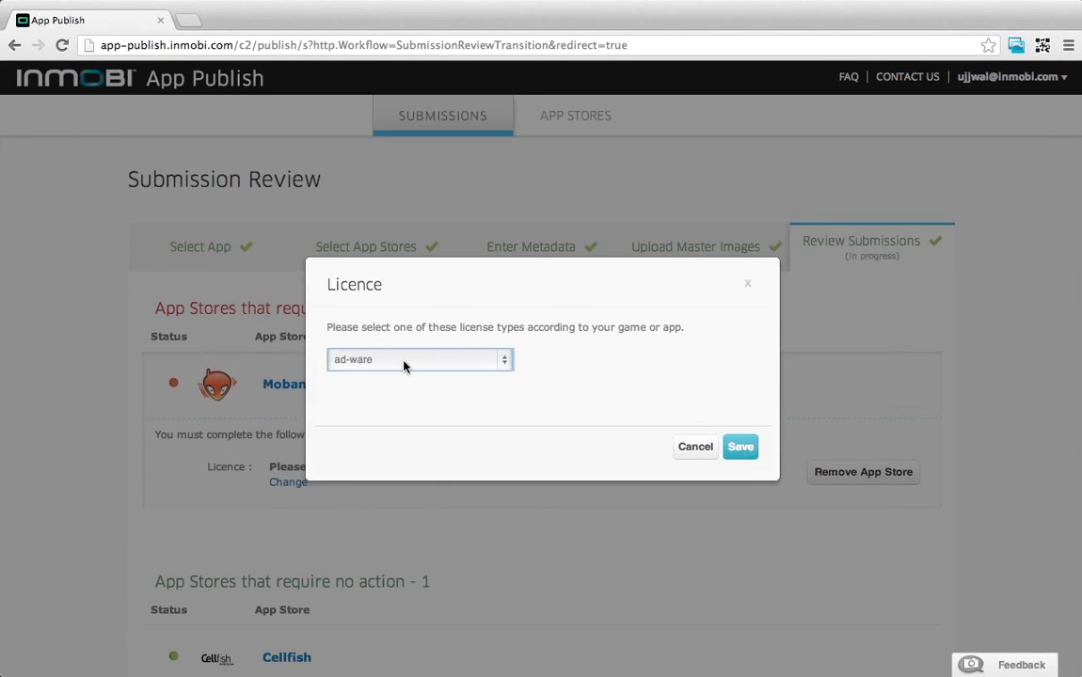
pyautogui.click(739, 446)
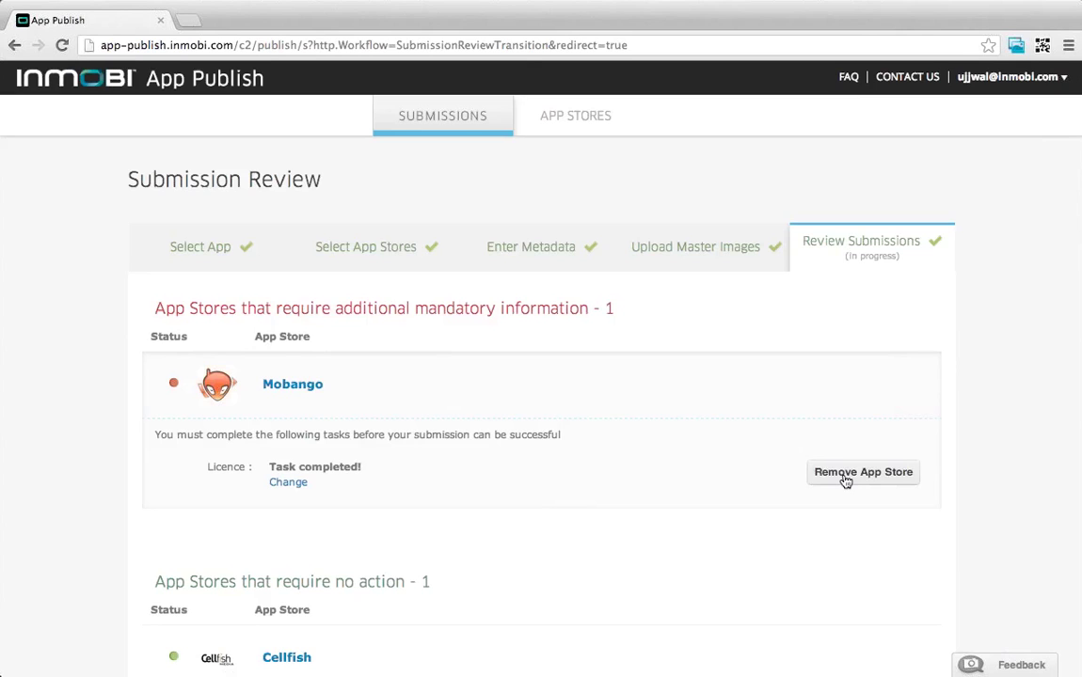
# Check the Mobango and Cellfish entries in the submission review and finish submitting the app to both stores
pyautogui.scroll(-1, 846, 482)
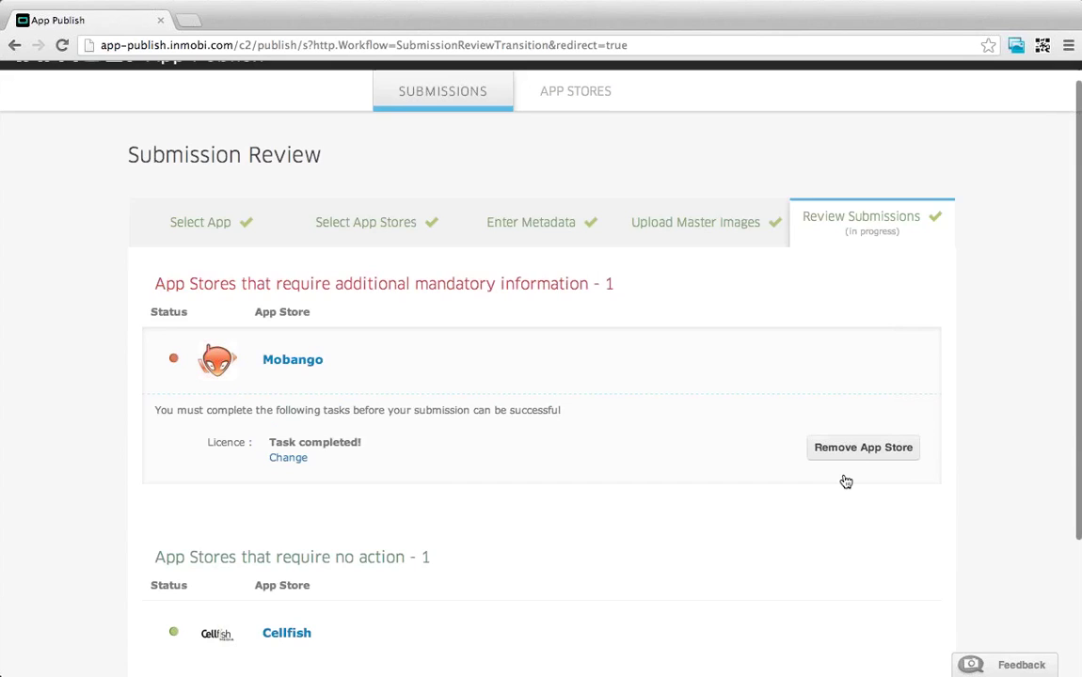
pyautogui.scroll(-3, 846, 482)
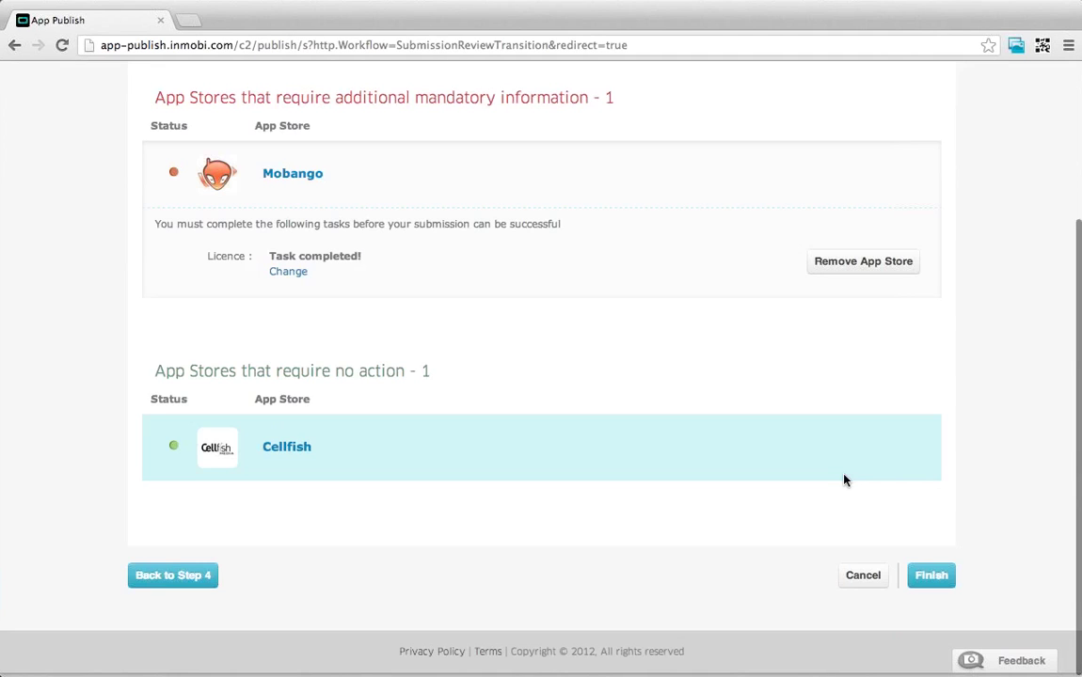
pyautogui.click(936, 579)
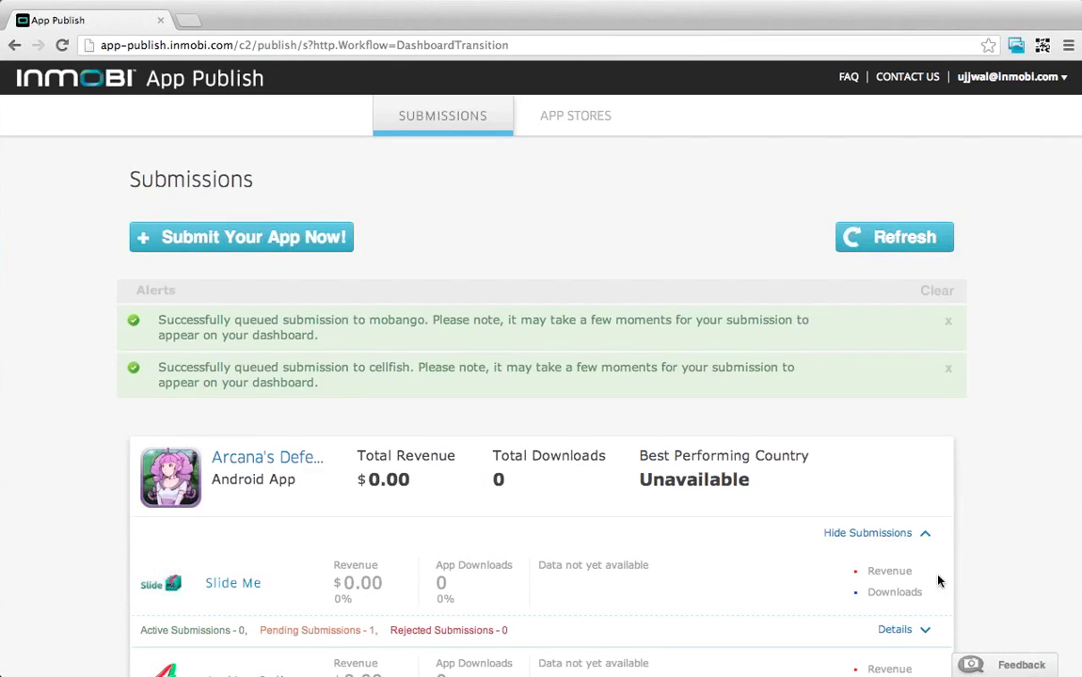
# Try to open the App Stores page, but cancel leaving the Submission Wizard
pyautogui.click(564, 120)
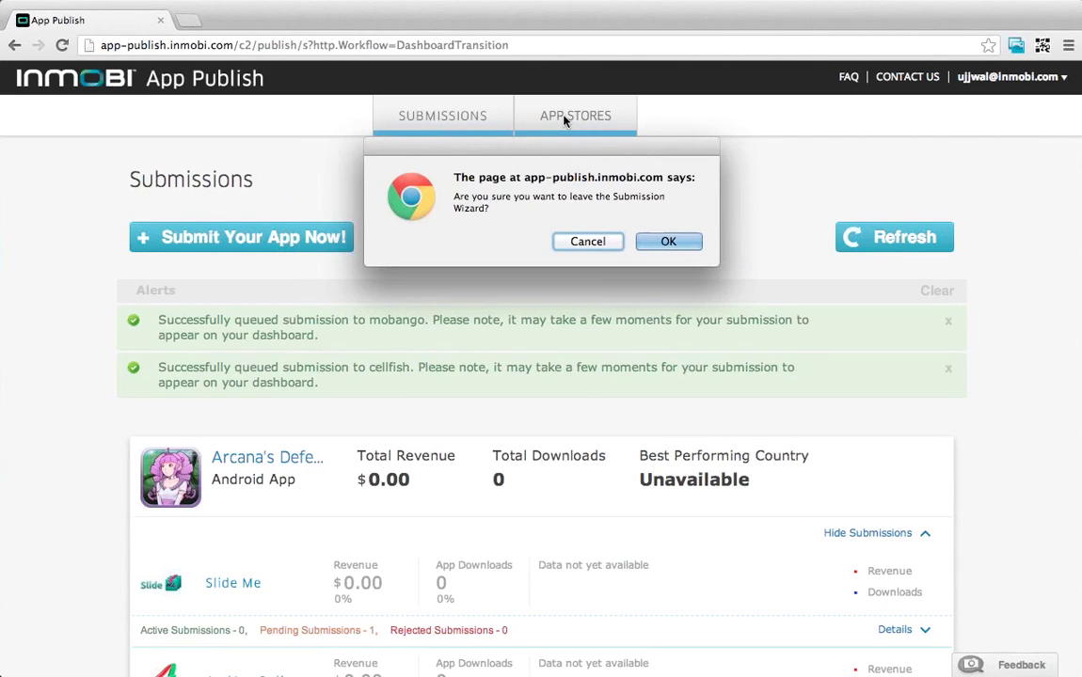
pyautogui.click(587, 242)
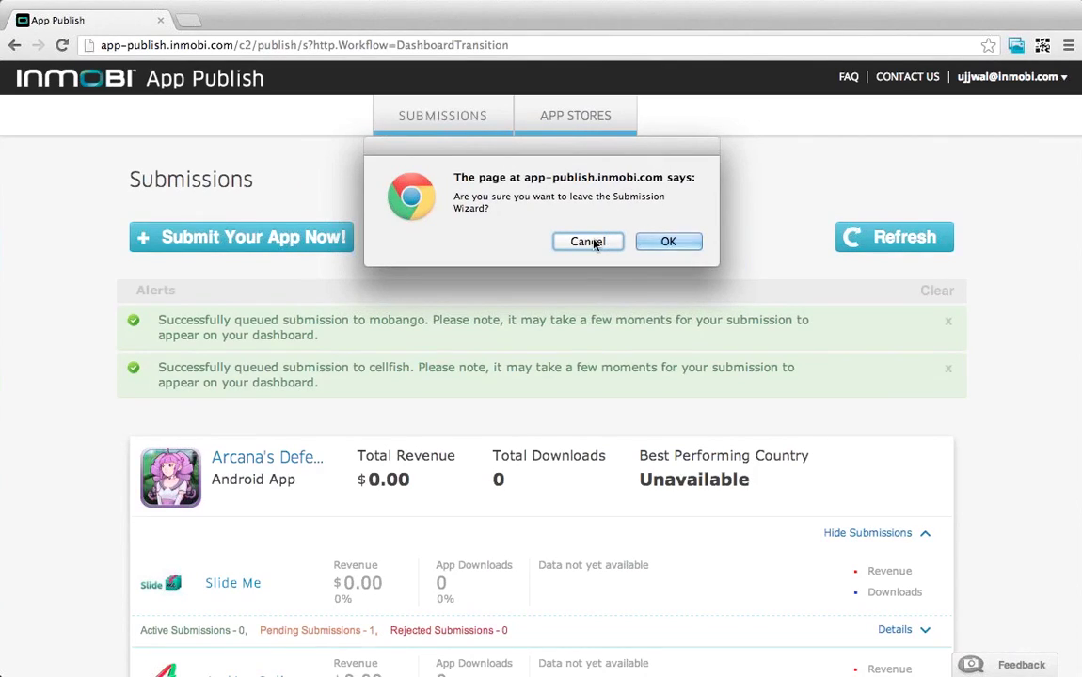